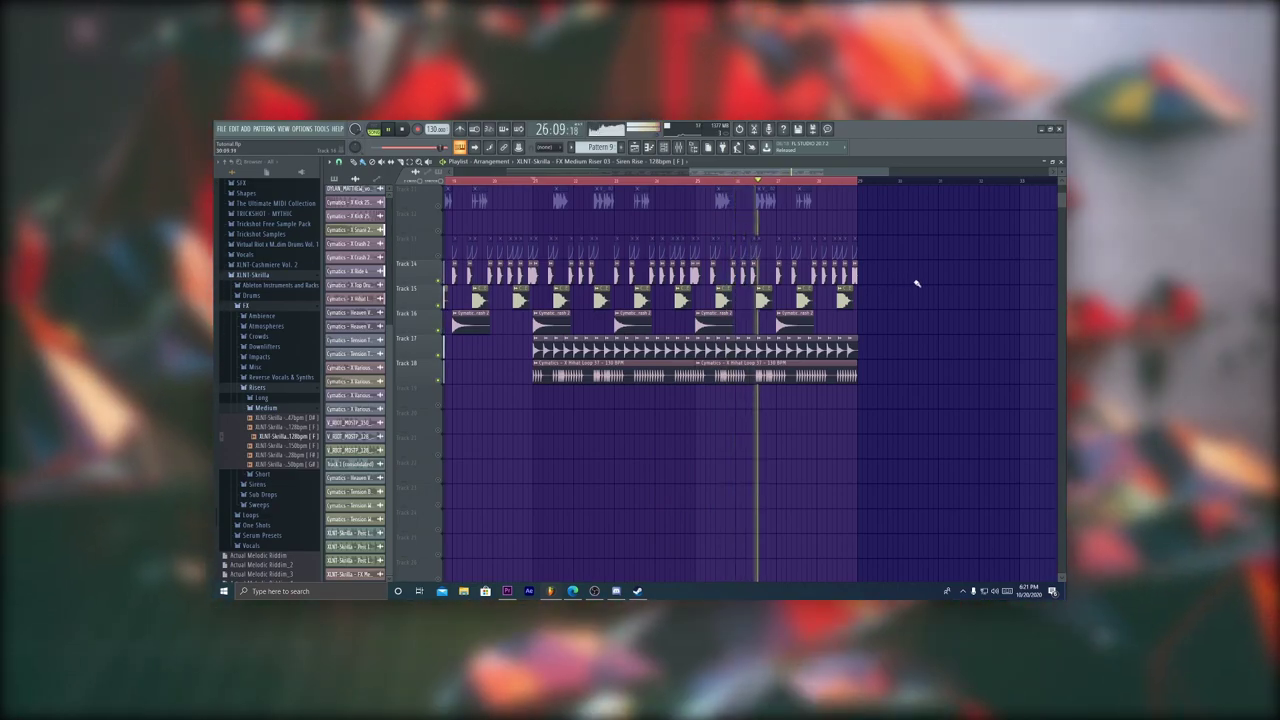
Play the arrangement in the playlist and jump playback ahead into the drop section.
scroll(918, 283, up, 2)
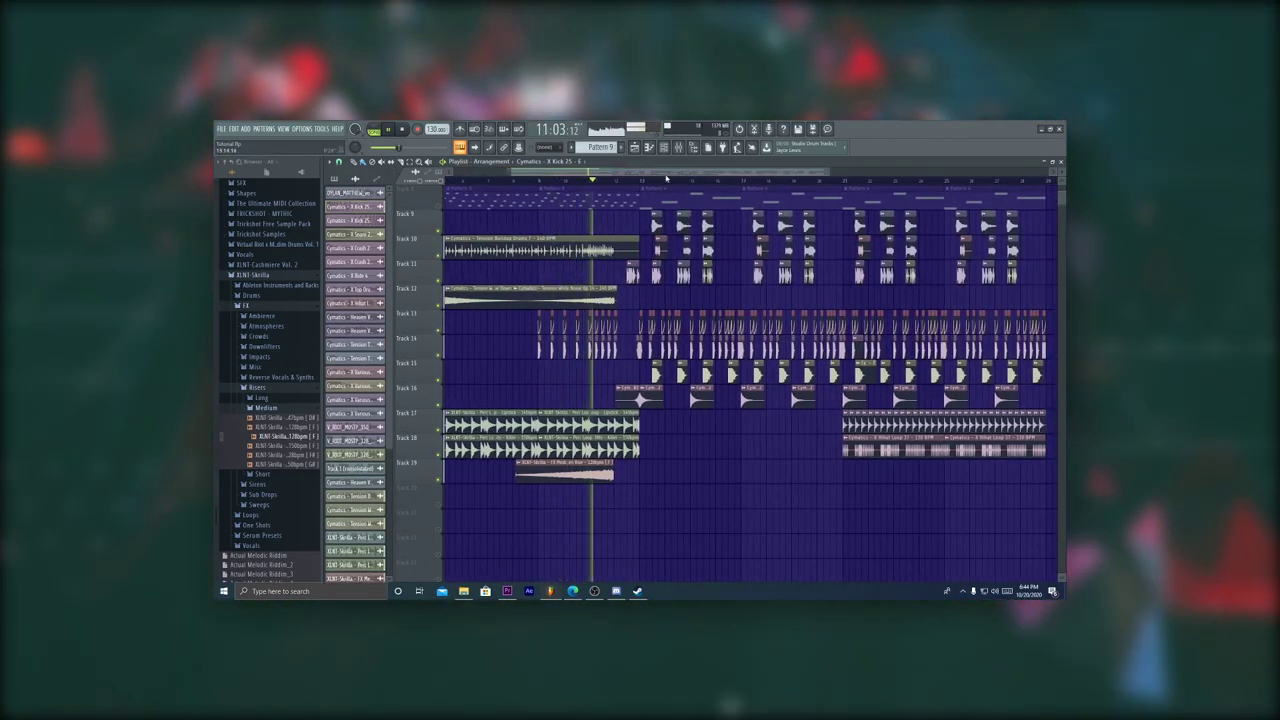
click(728, 182)
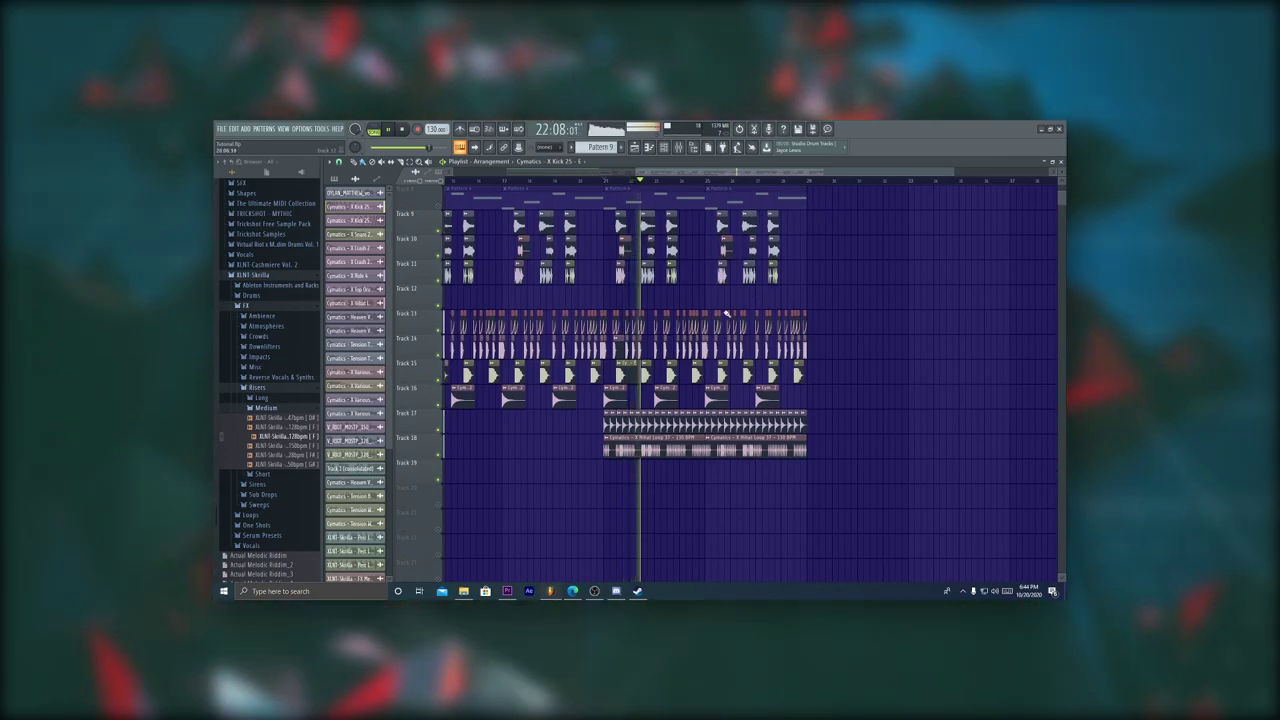
scroll(783, 181, up, 3)
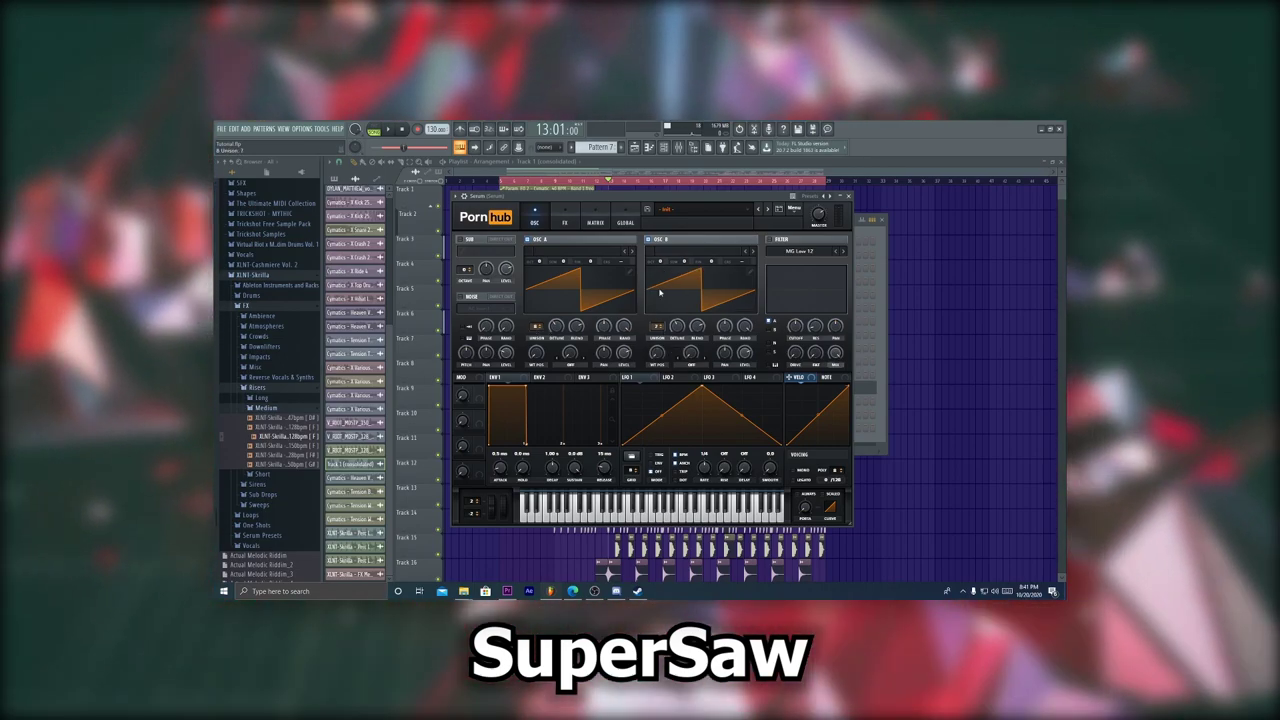
Review the saw patch's compressor in Serum and the Fruity parametric EQ 2 and OTT on its mixer track.
click(565, 222)
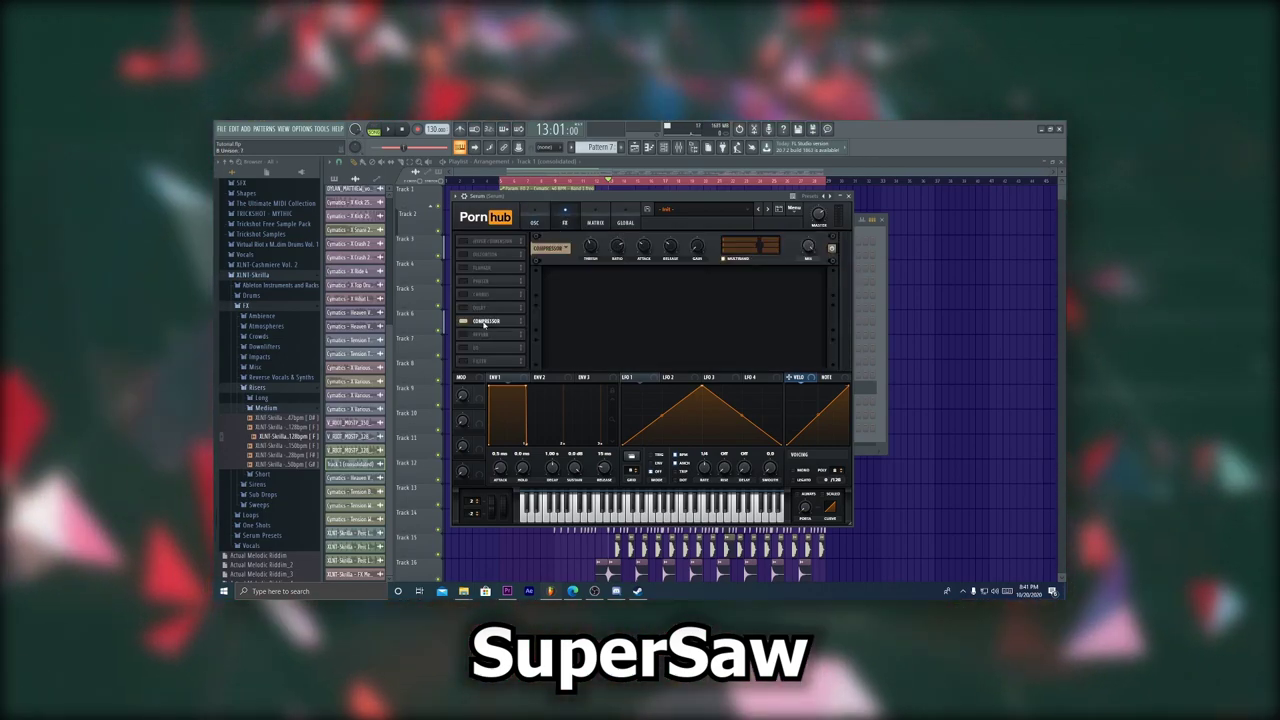
click(681, 148)
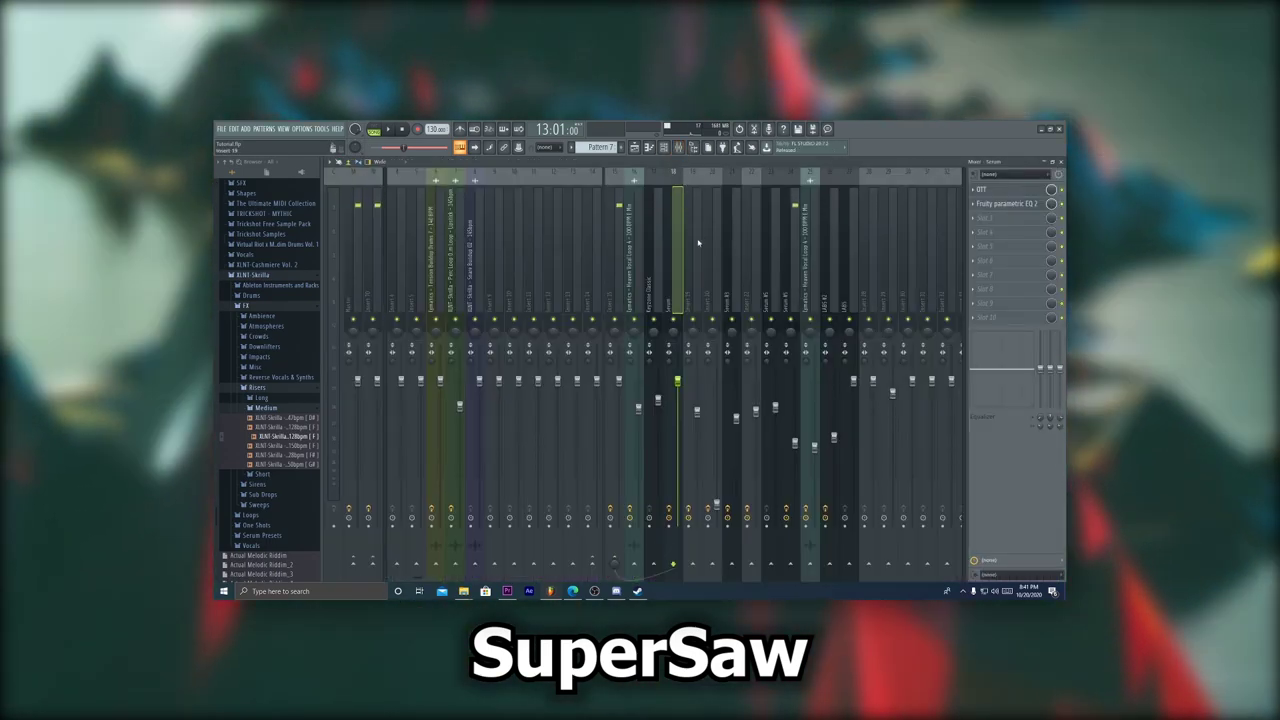
scroll(690, 252, right, 3)
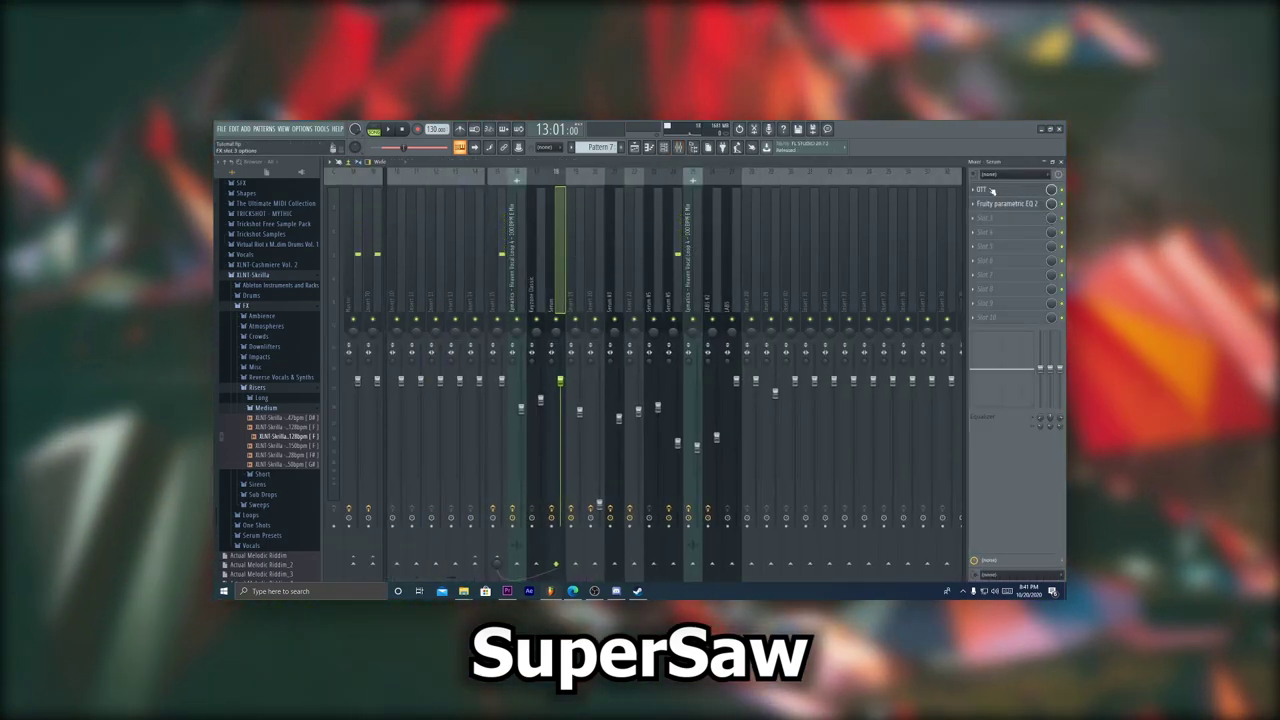
click(988, 204)
click(988, 204)
click(992, 190)
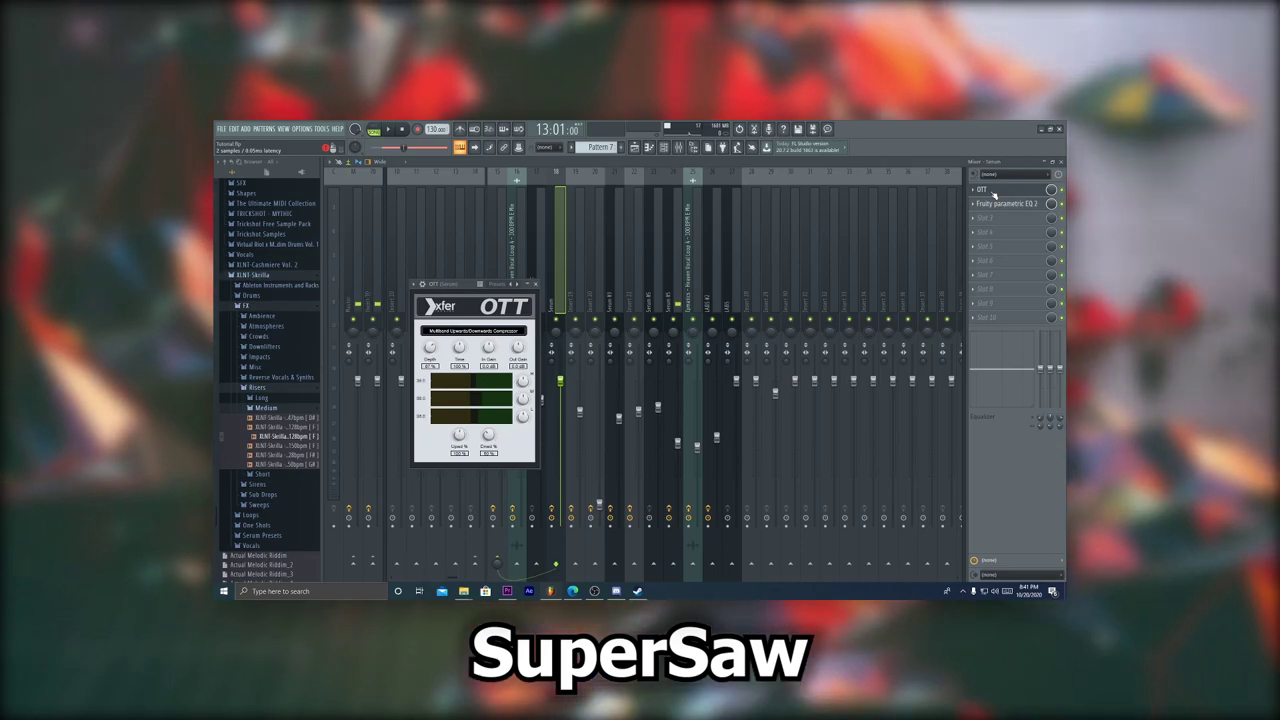
click(993, 193)
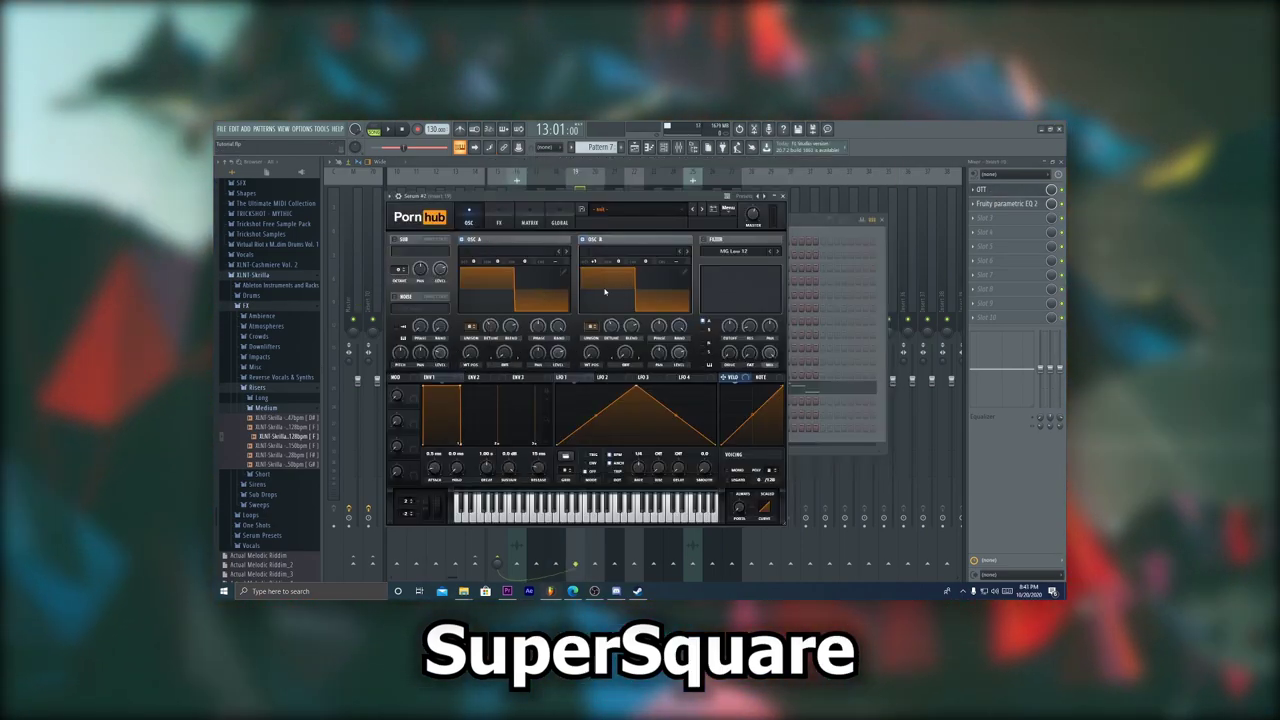
Examine the oscillator A wavetable and effects of Serum #2, and the OTT on its mixer track.
click(565, 271)
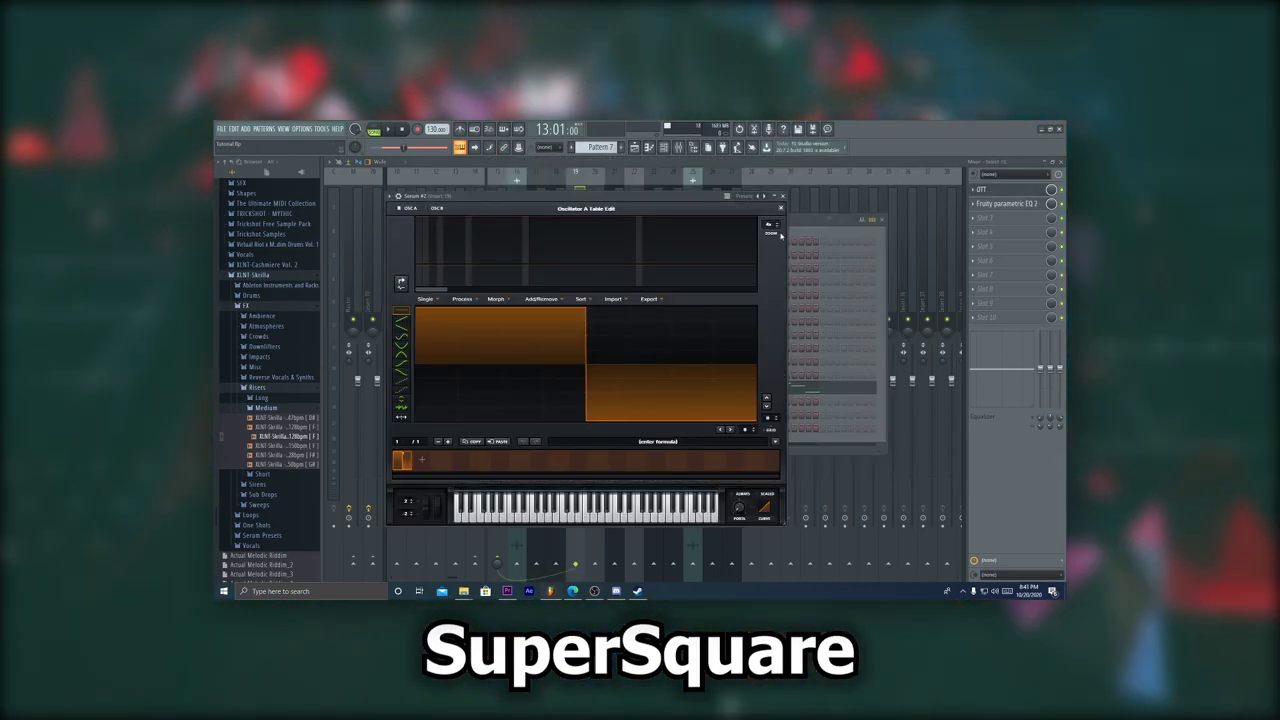
click(782, 209)
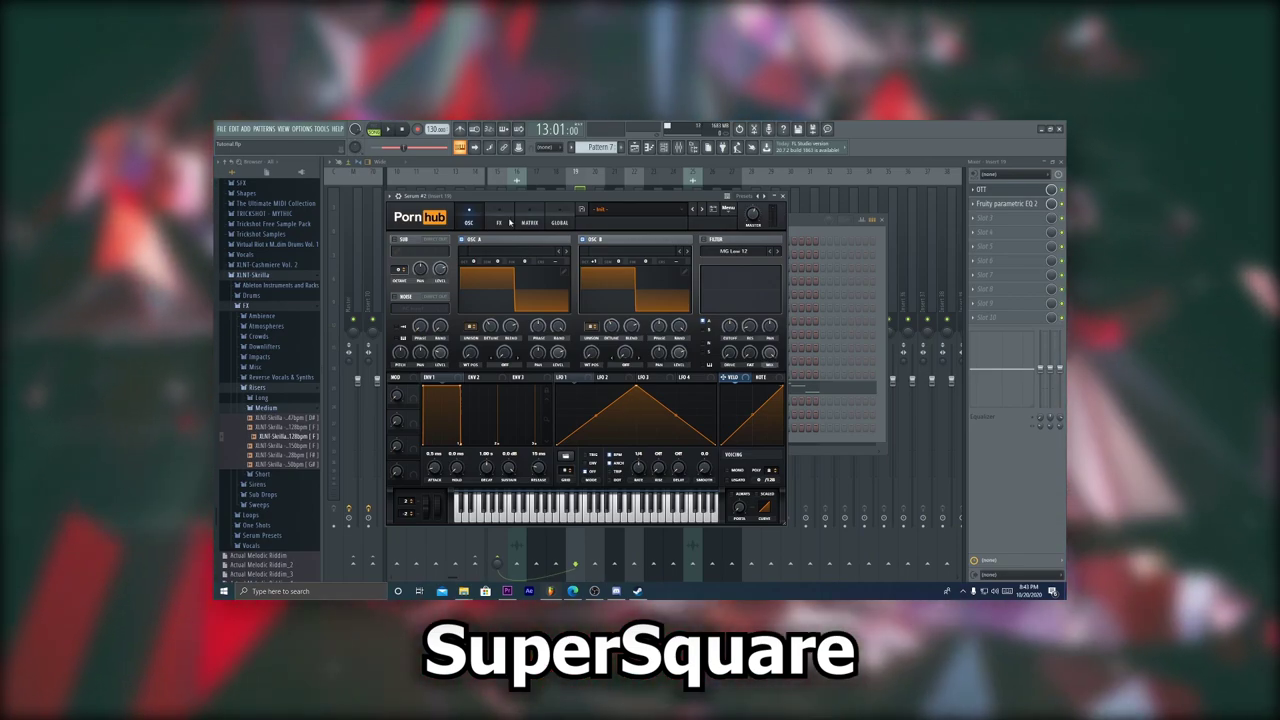
click(506, 222)
click(782, 196)
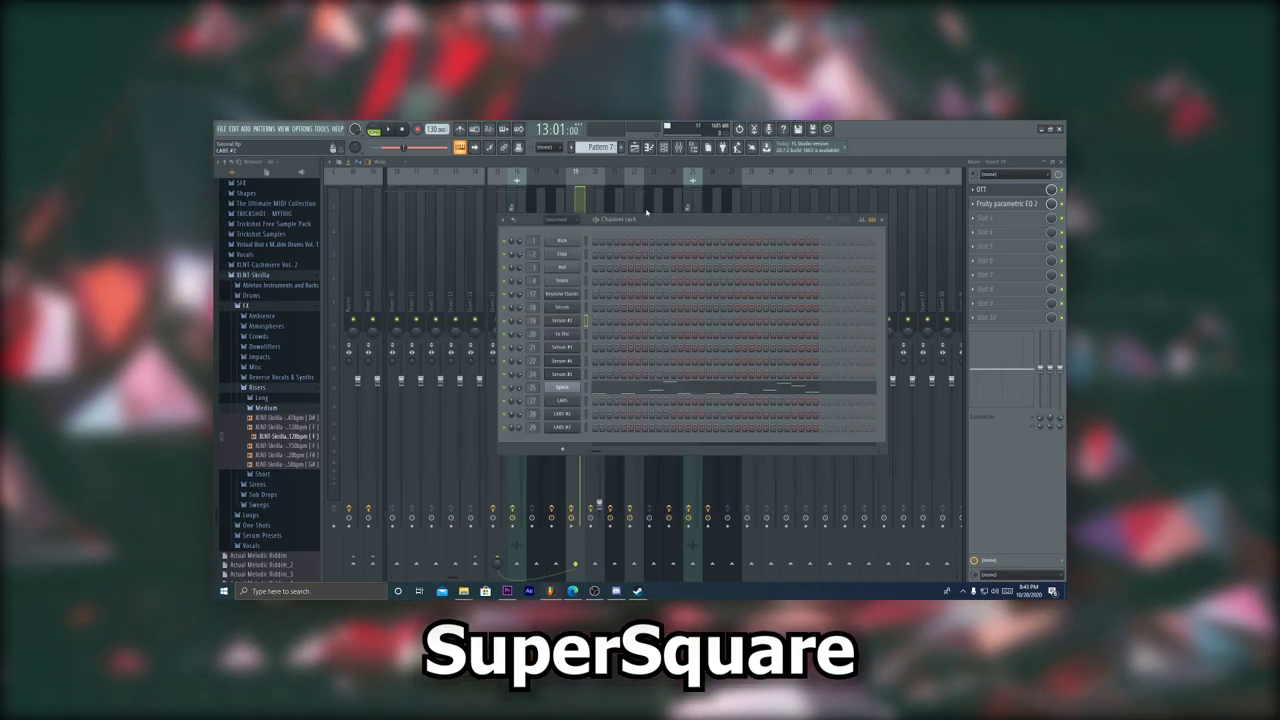
click(881, 219)
click(1010, 191)
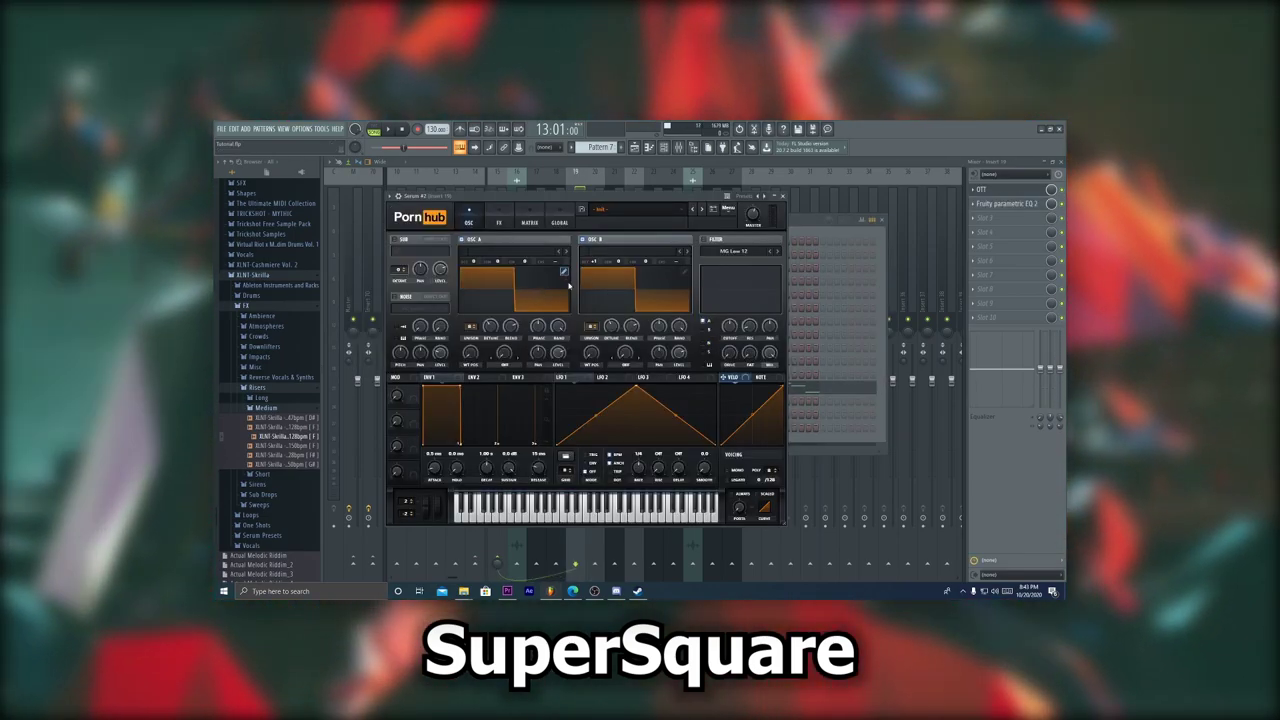
Recheck the oscillator A square waveform and the compressor settings in Serum #2.
click(564, 271)
click(782, 211)
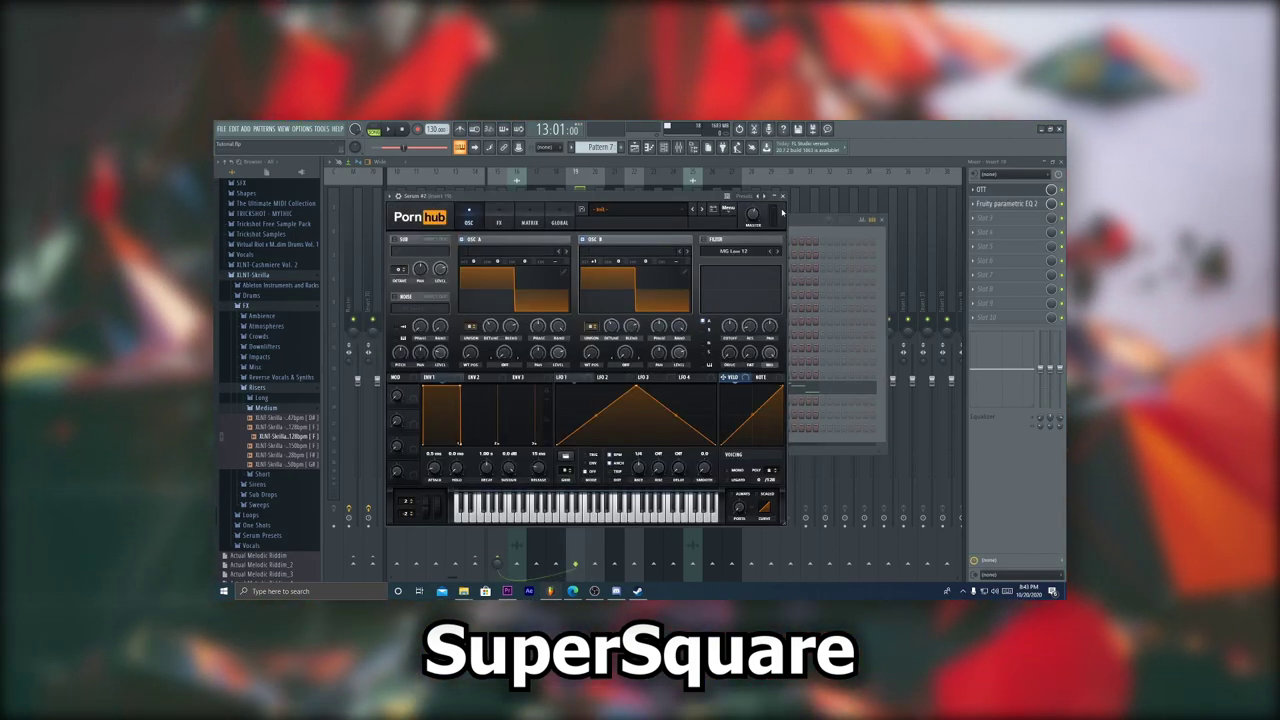
click(508, 222)
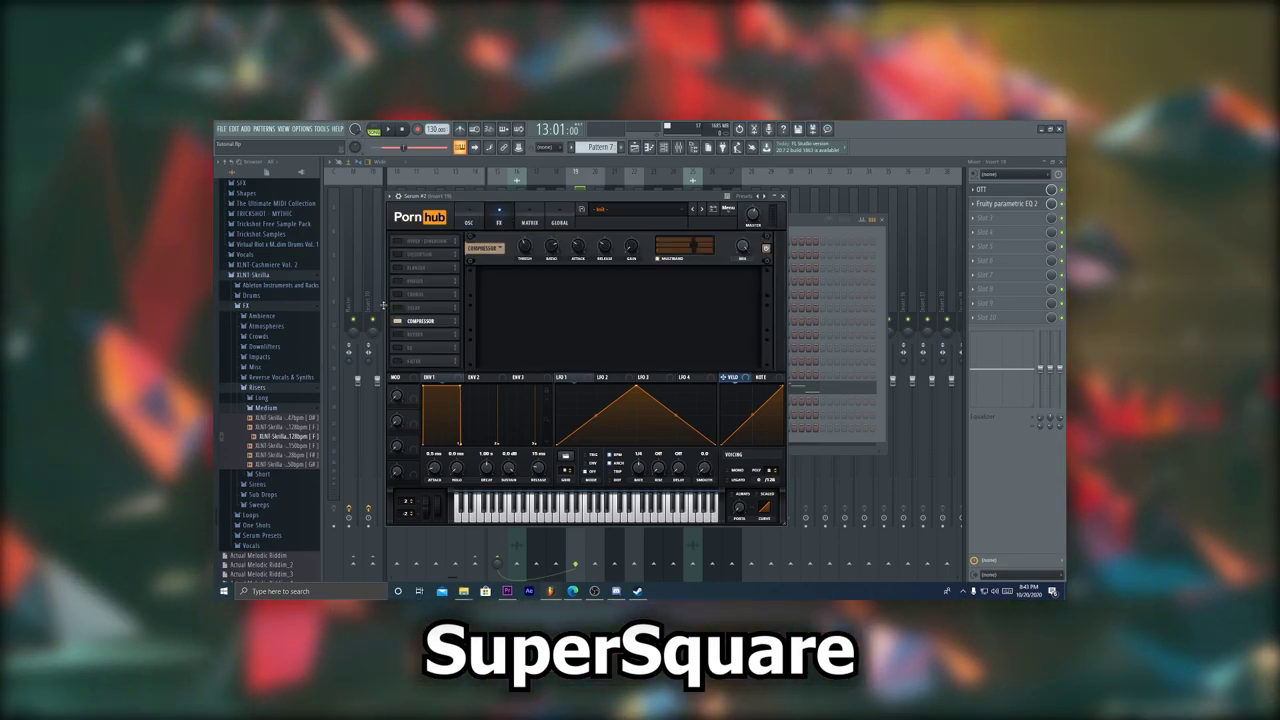
click(783, 197)
Inspect the EQ on the 3x Osc mixer track and play the white-noise layer of Pattern 2.
key(F6)
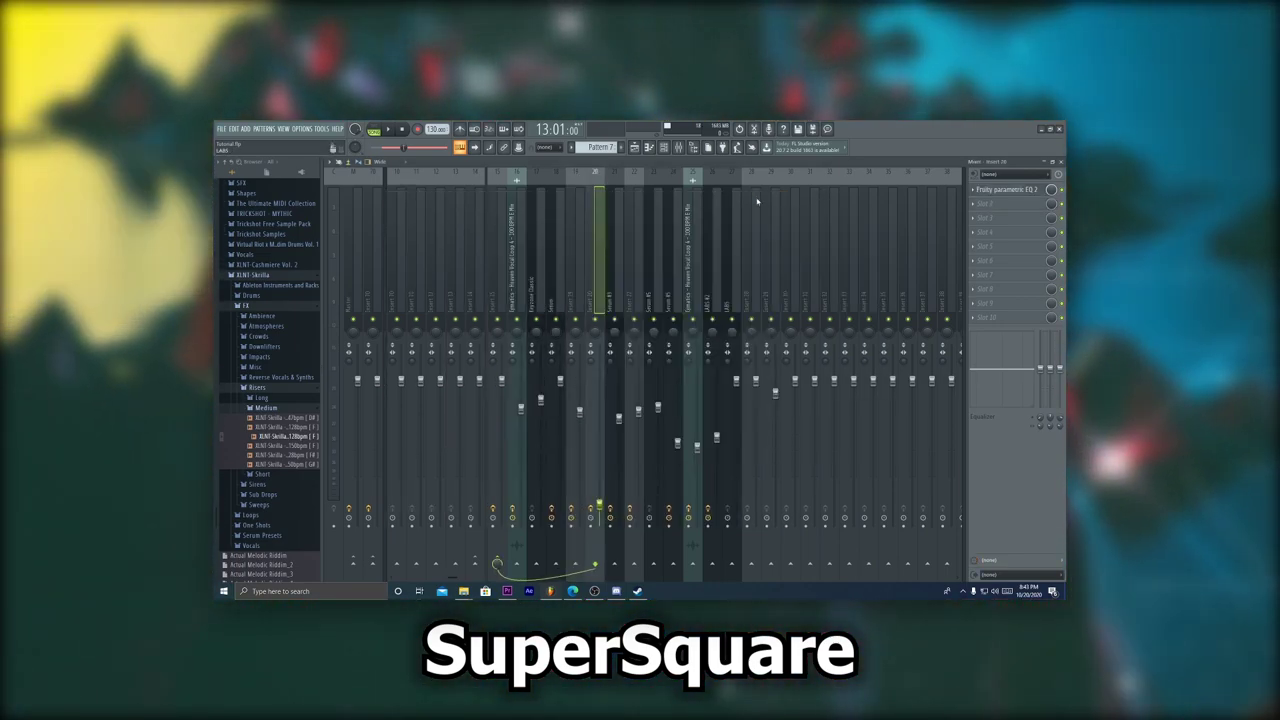
click(1008, 190)
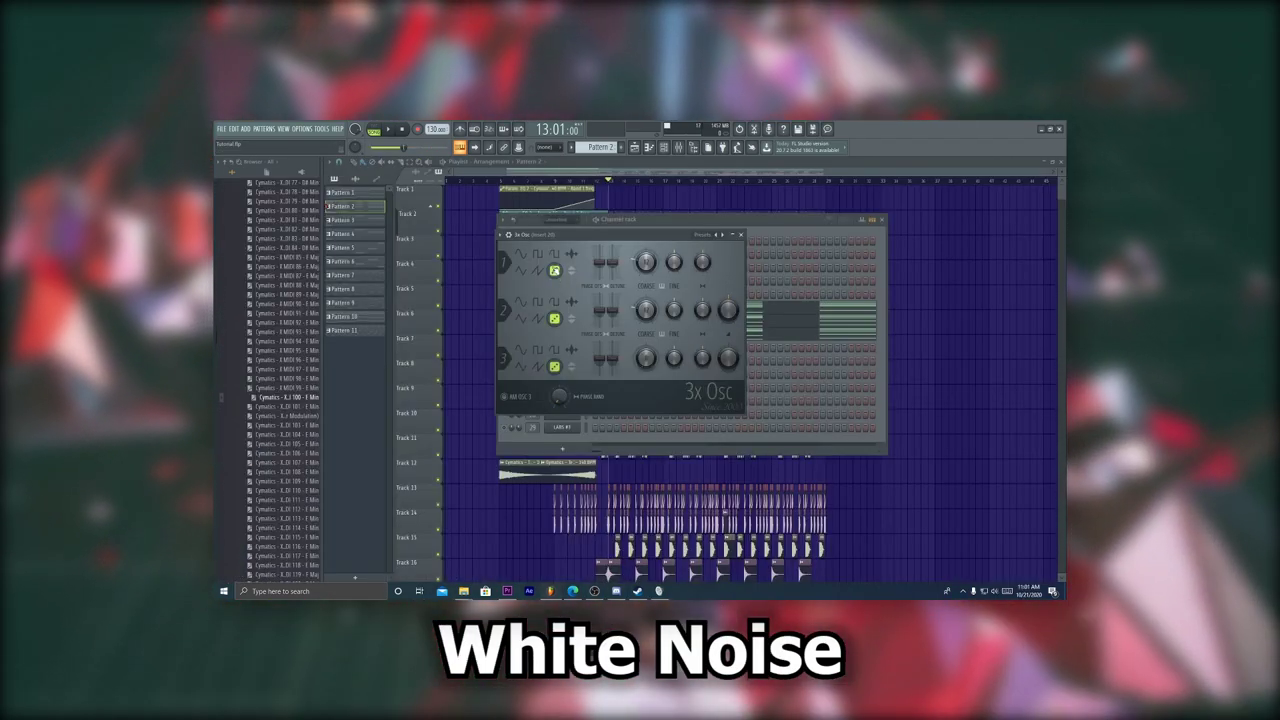
click(740, 234)
key(space)
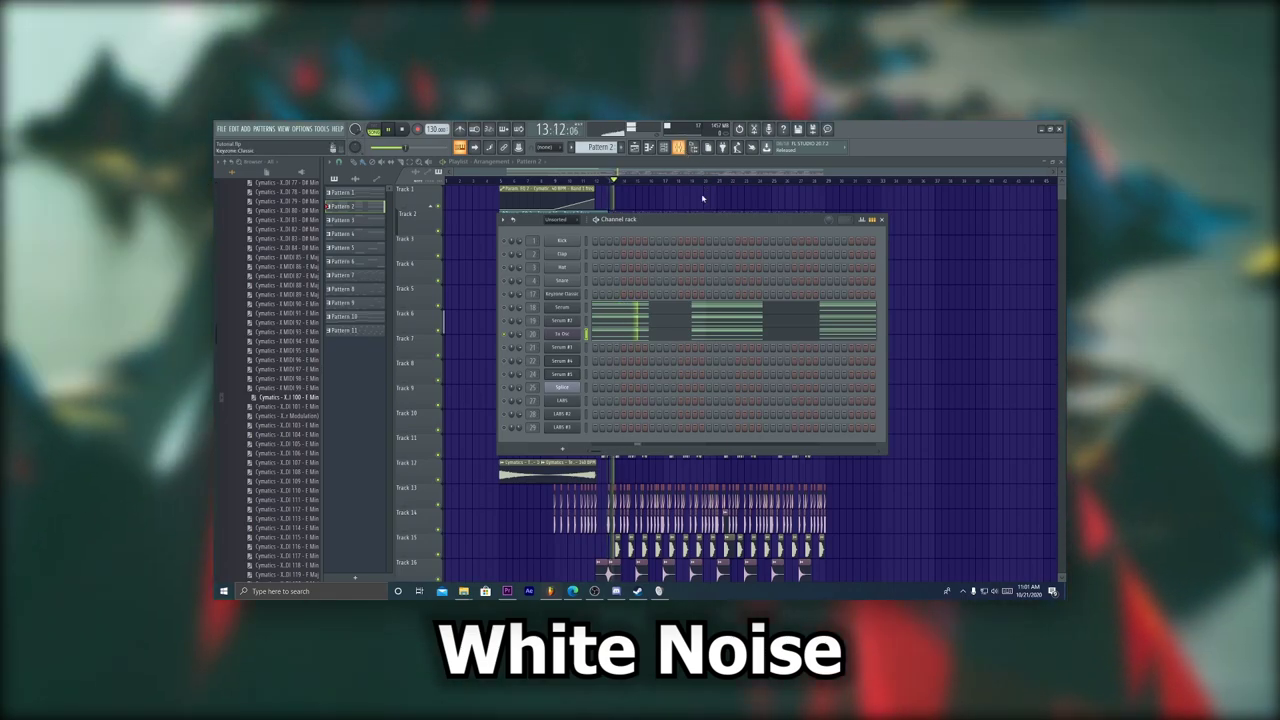
key(F9)
Check Fruity parametric EQ 2 on the 3x Osc mixer track and add OTT in the effect slot below it.
click(996, 197)
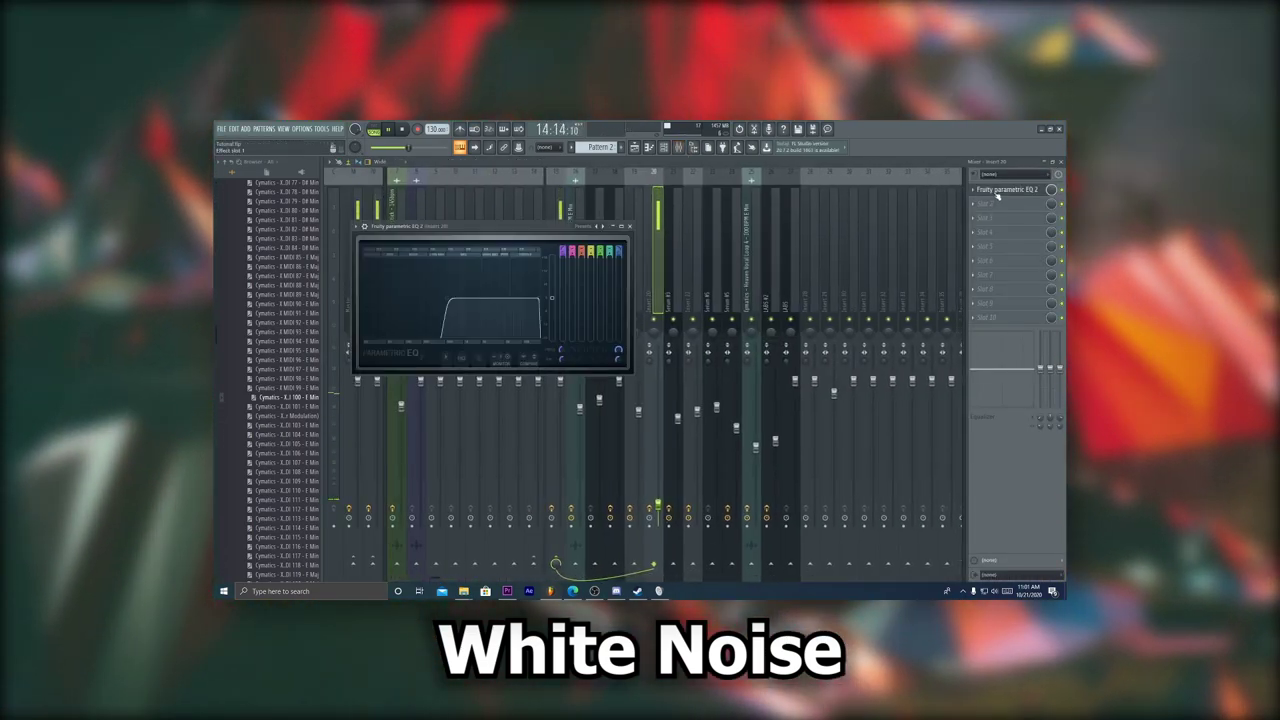
drag(524, 236, 591, 236)
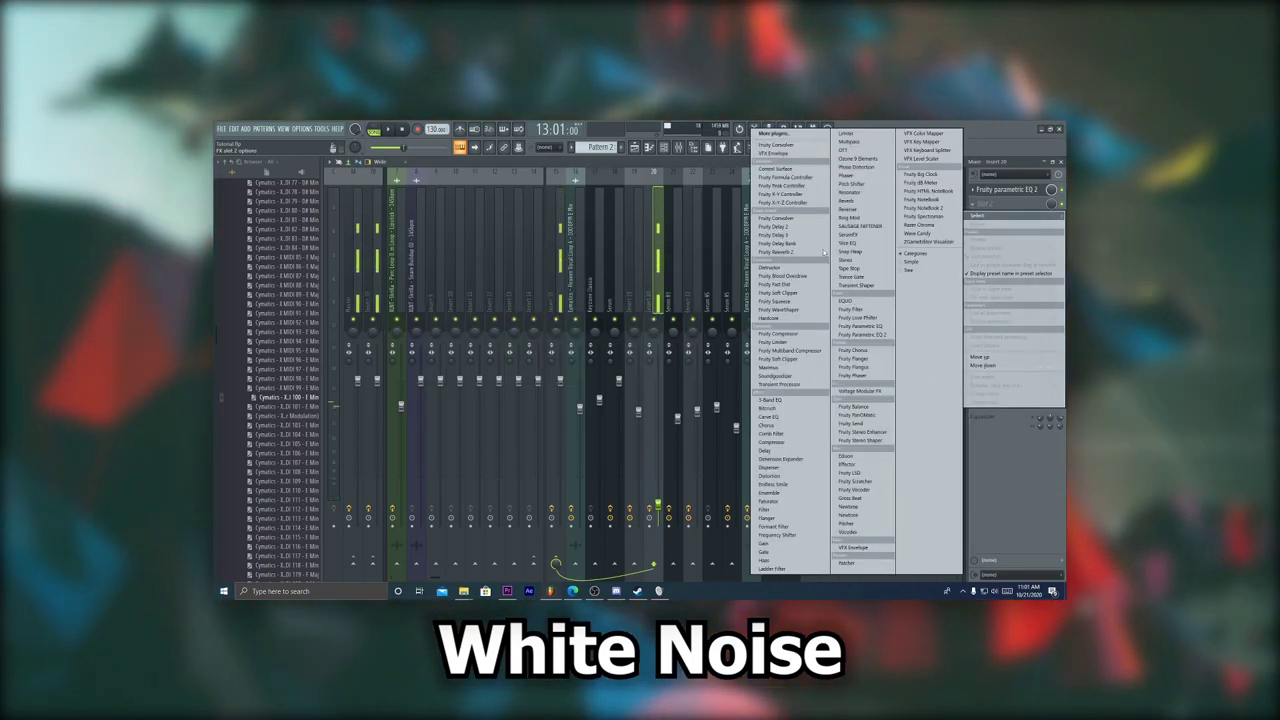
click(855, 151)
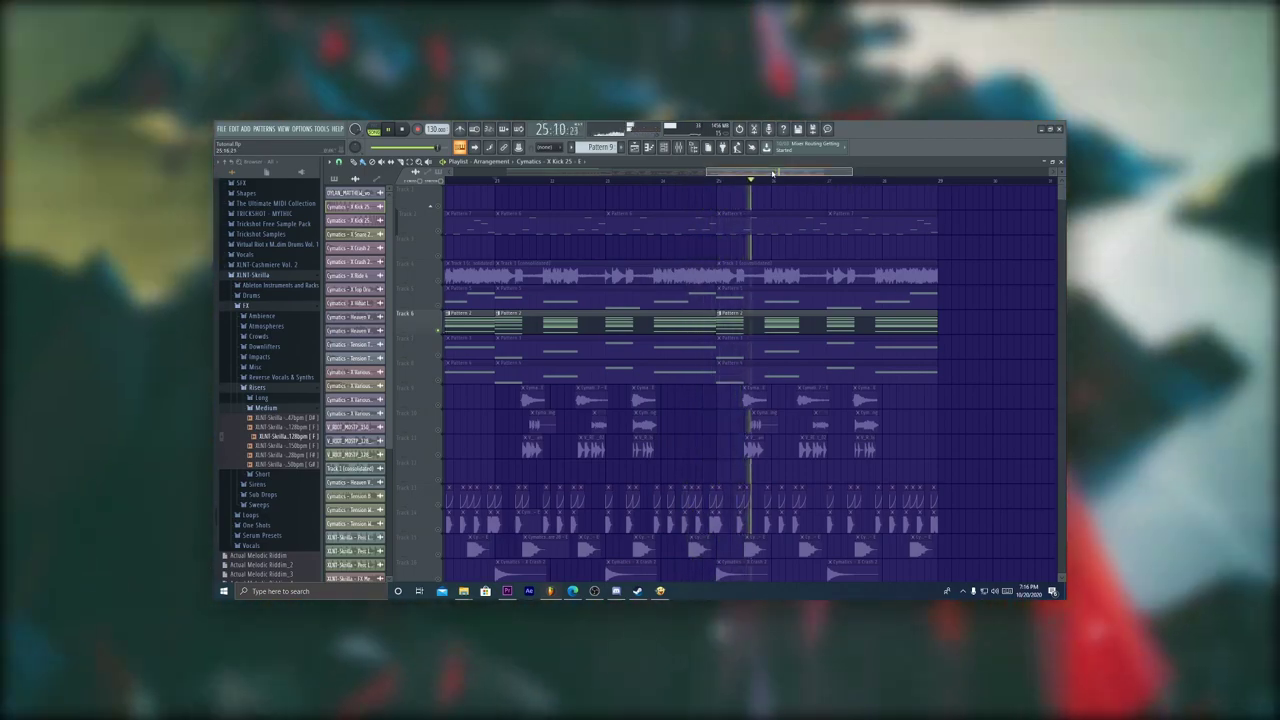
Review the Fruity parametric EQ 2 and Soundgoodizer on the Serum #3 bass mixer track.
drag(770, 174, 773, 174)
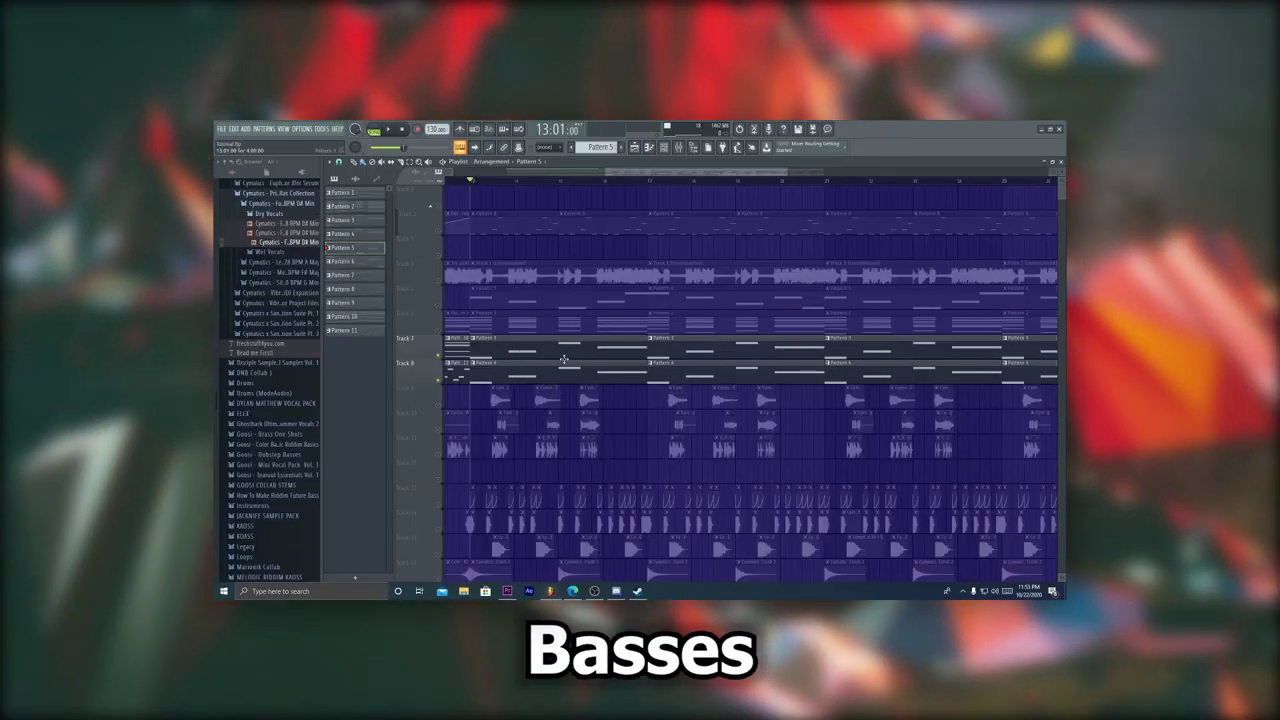
key(F9)
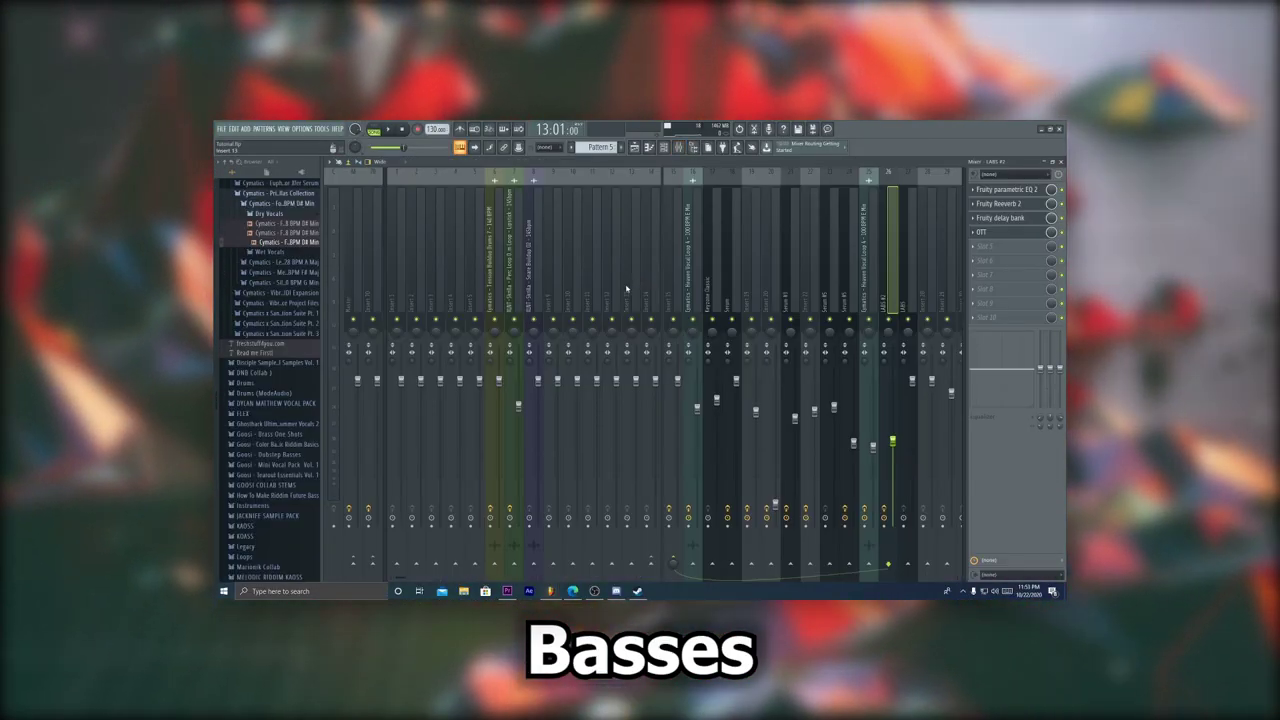
click(792, 290)
key(space)
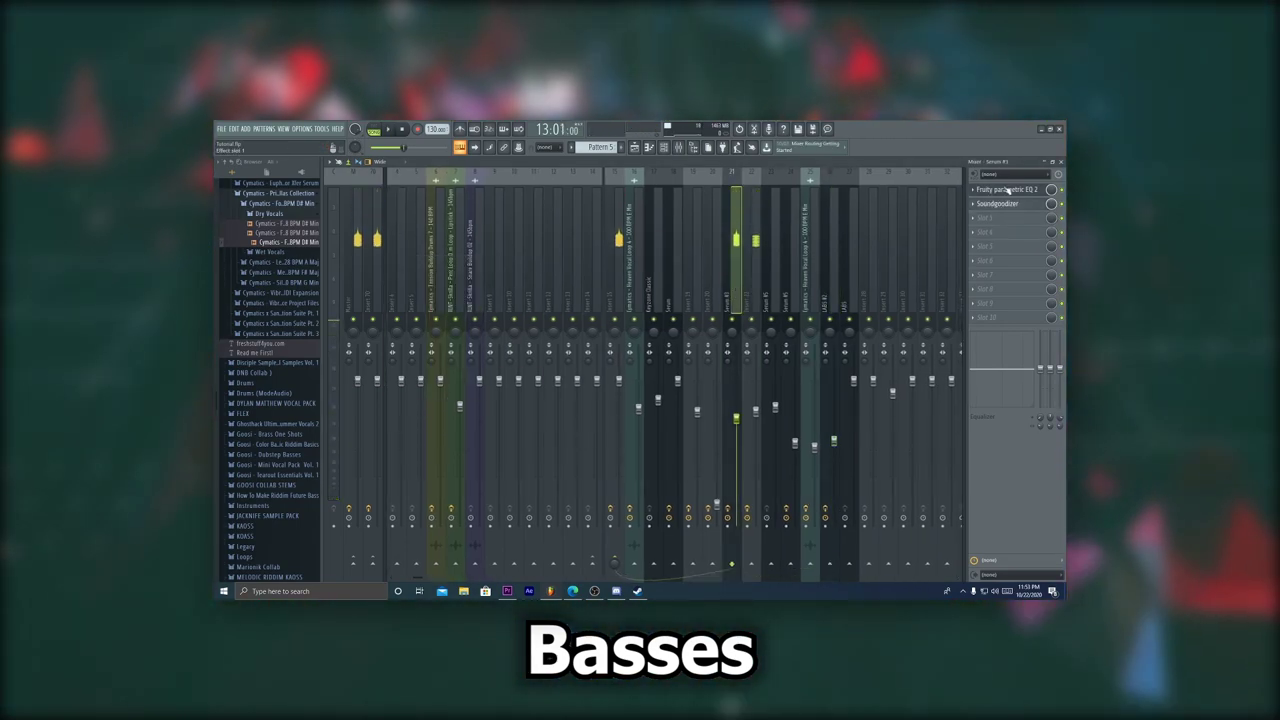
click(1008, 189)
drag(476, 254, 528, 260)
click(976, 204)
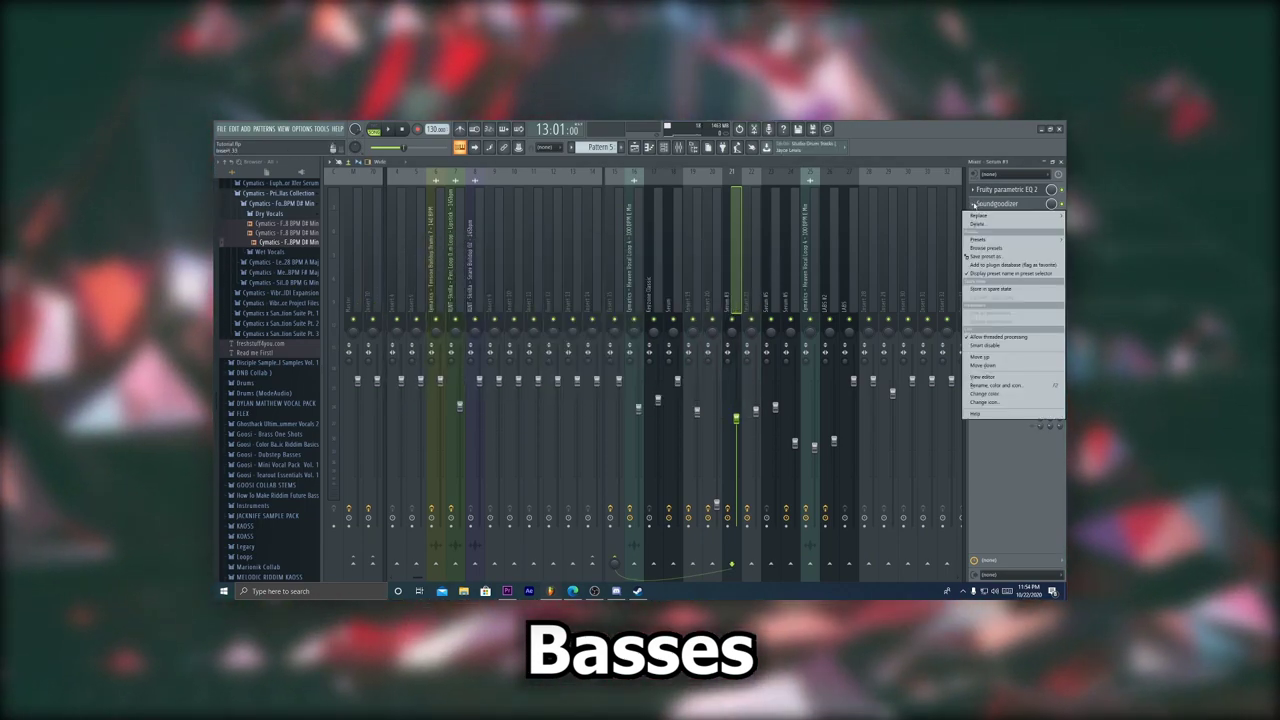
Inspect the Fruity parametric EQ 2 and OTT on the mixer track directly after Serum #3.
click(752, 287)
click(752, 287)
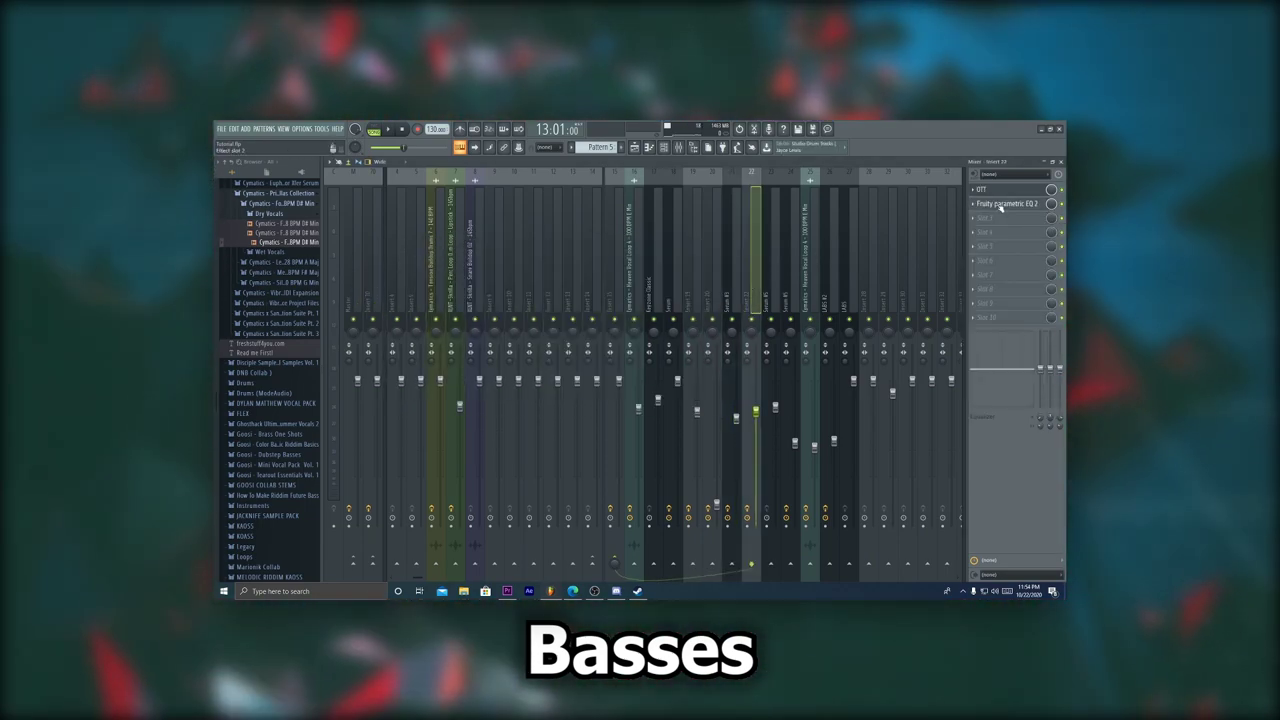
click(1000, 205)
drag(500, 263, 571, 263)
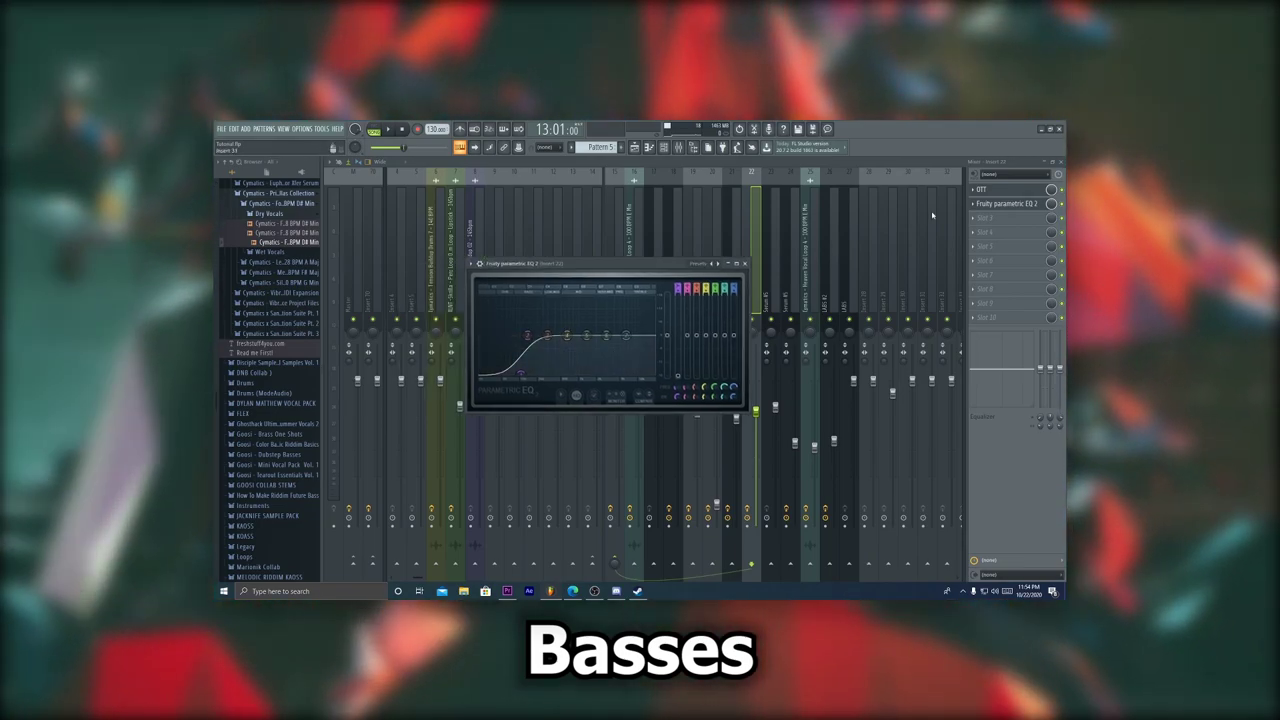
click(990, 191)
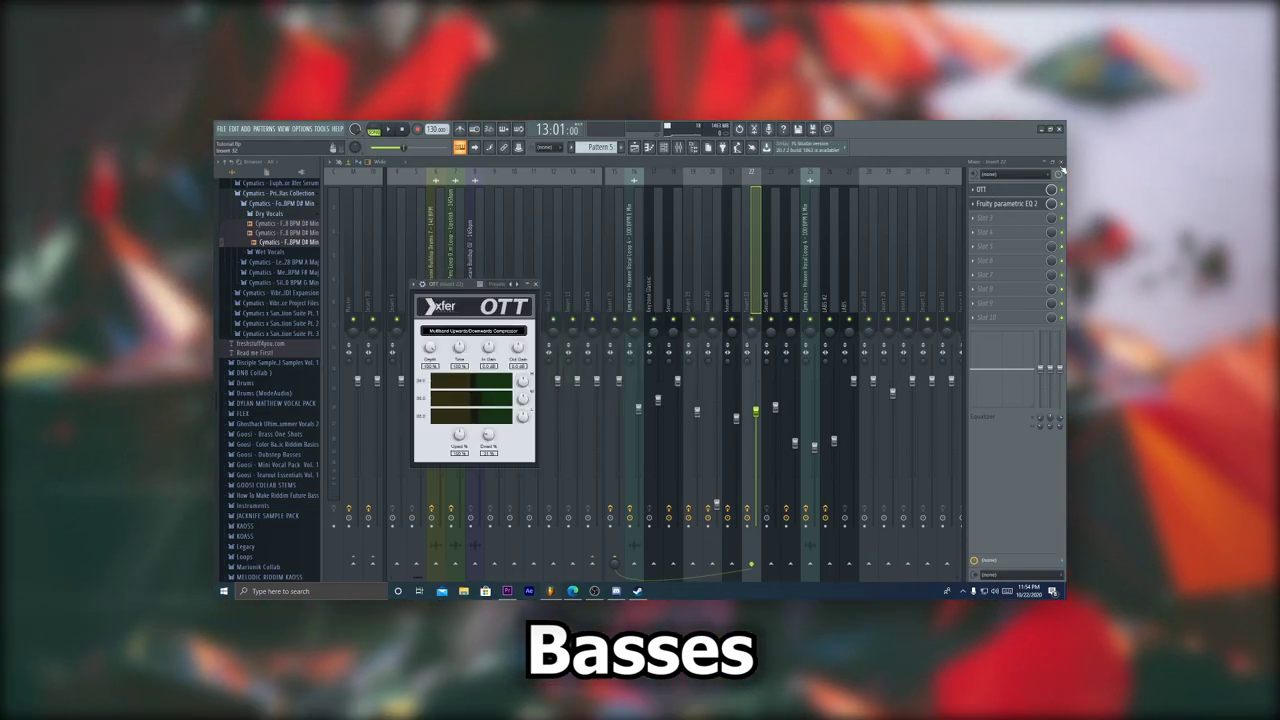
Return to the playlist and listen to the soloed bass patterns on Tracks 7 and 8.
click(1060, 162)
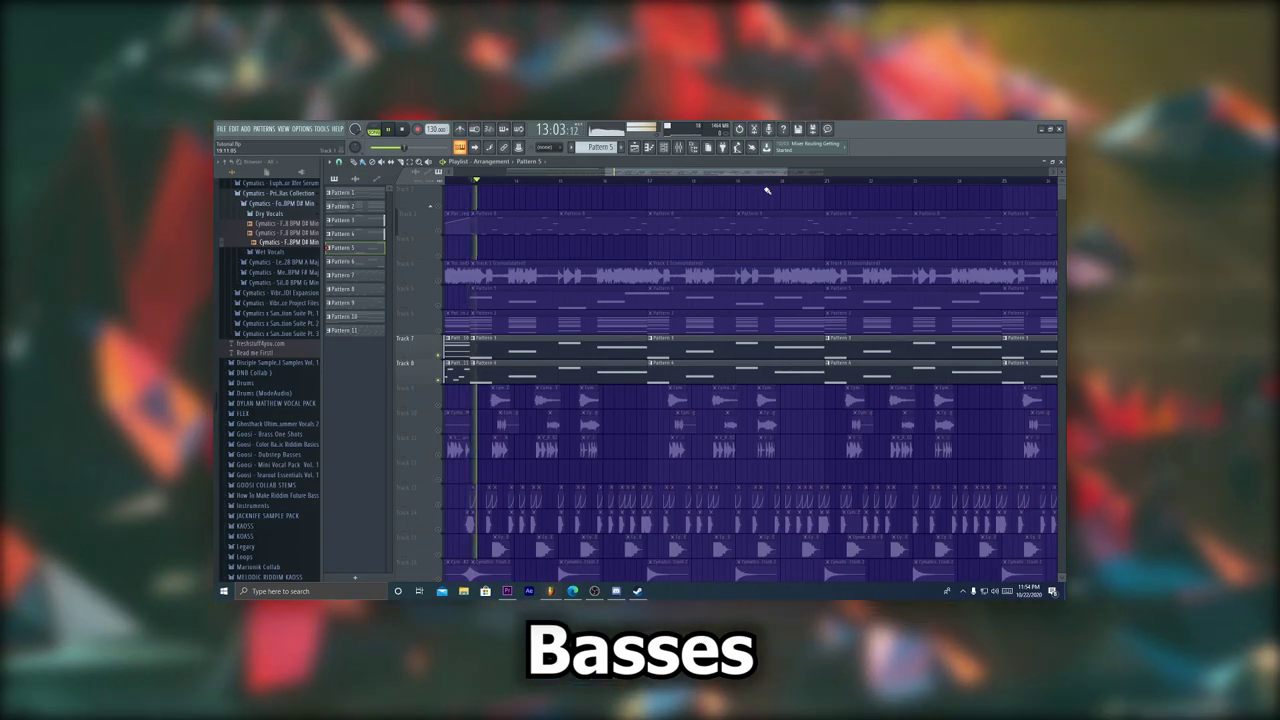
key(space)
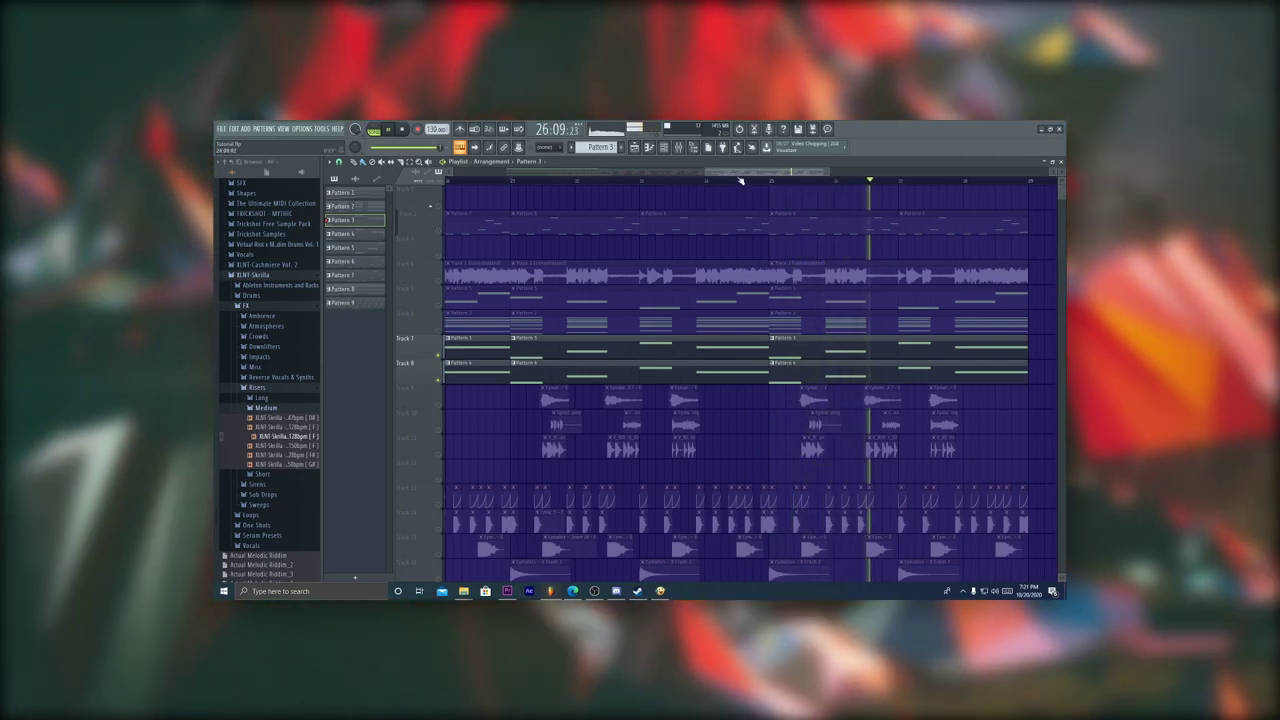
scroll(741, 176, down, 2)
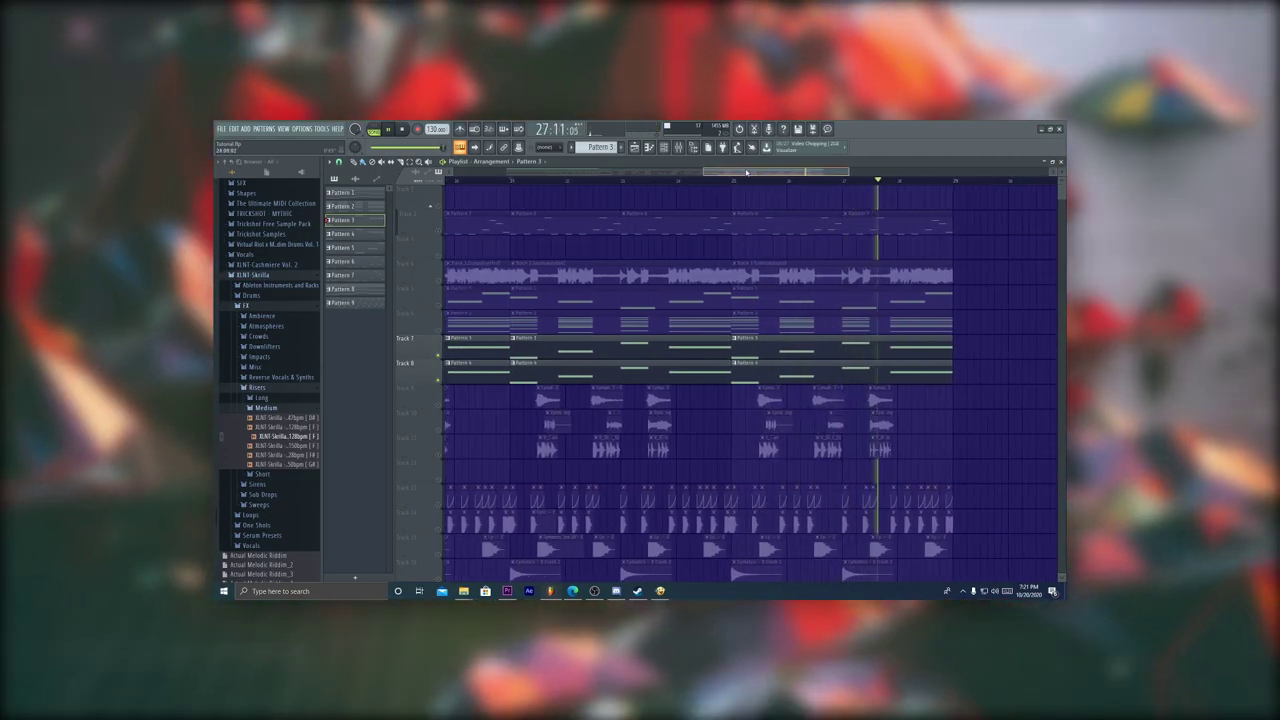
drag(743, 173, 748, 172)
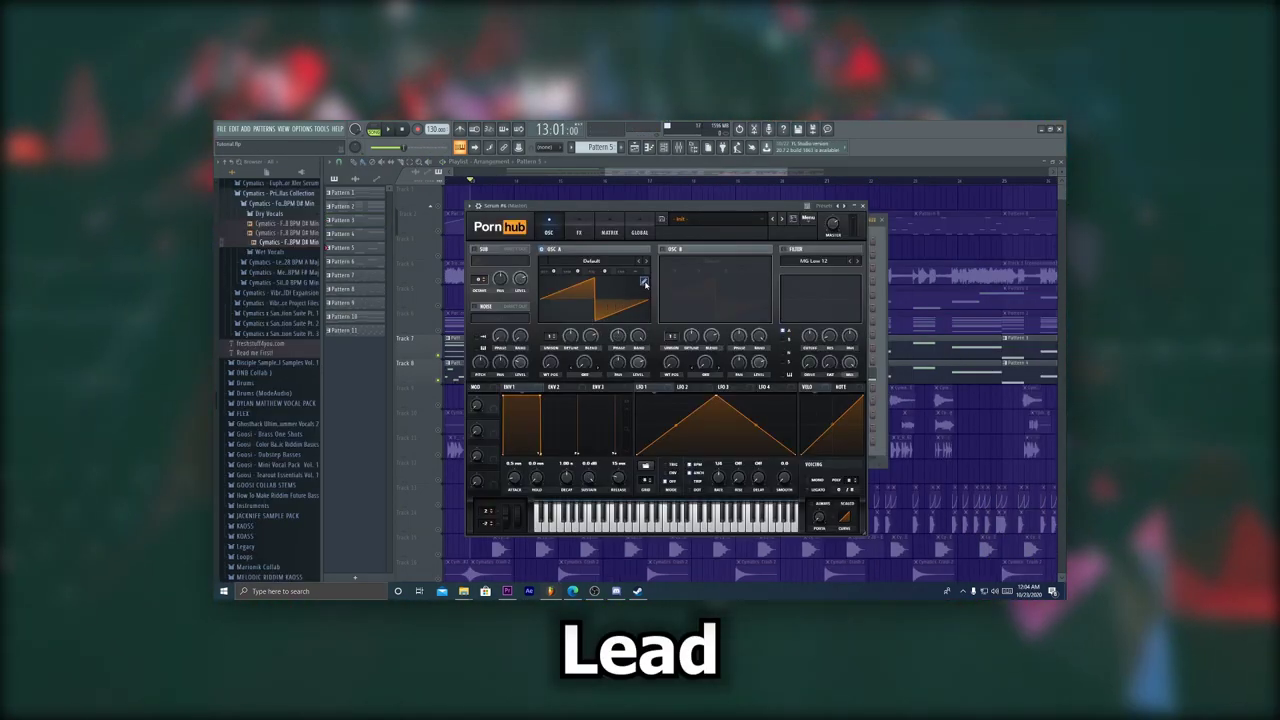
Redraw oscillator A's default saw as a square wave in Serum's wavetable editor.
click(644, 282)
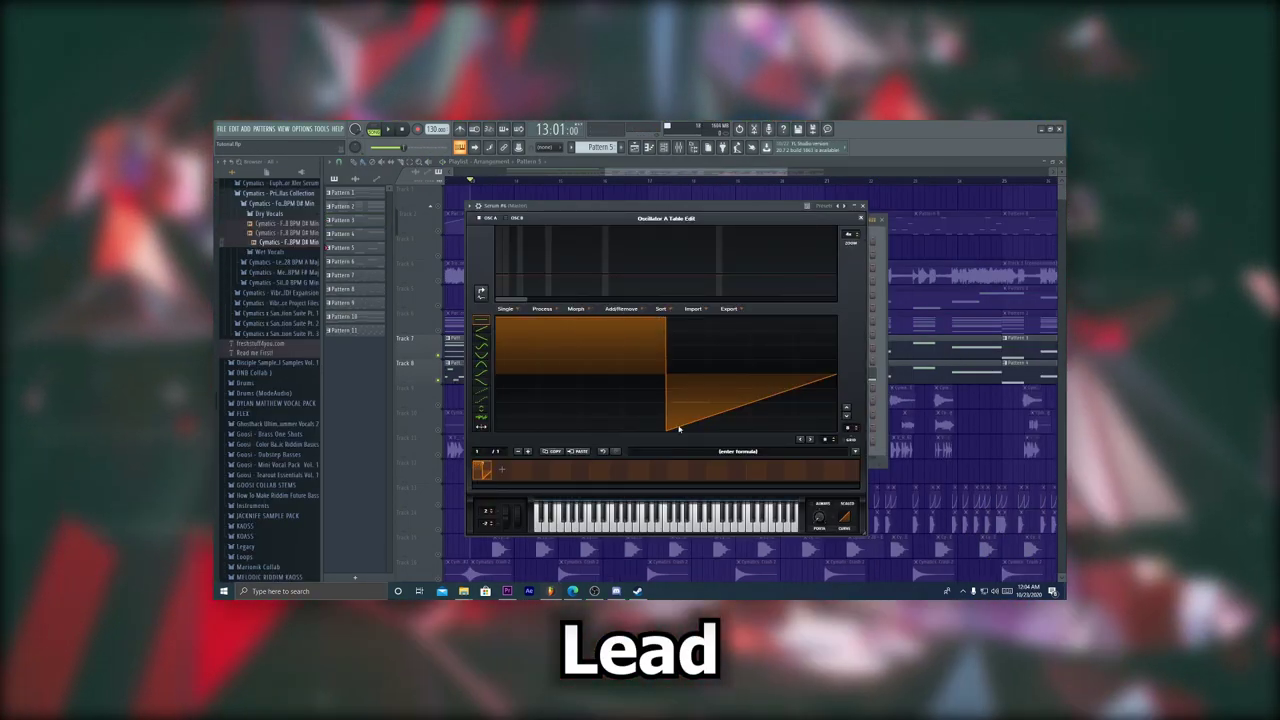
drag(679, 428, 838, 430)
click(861, 218)
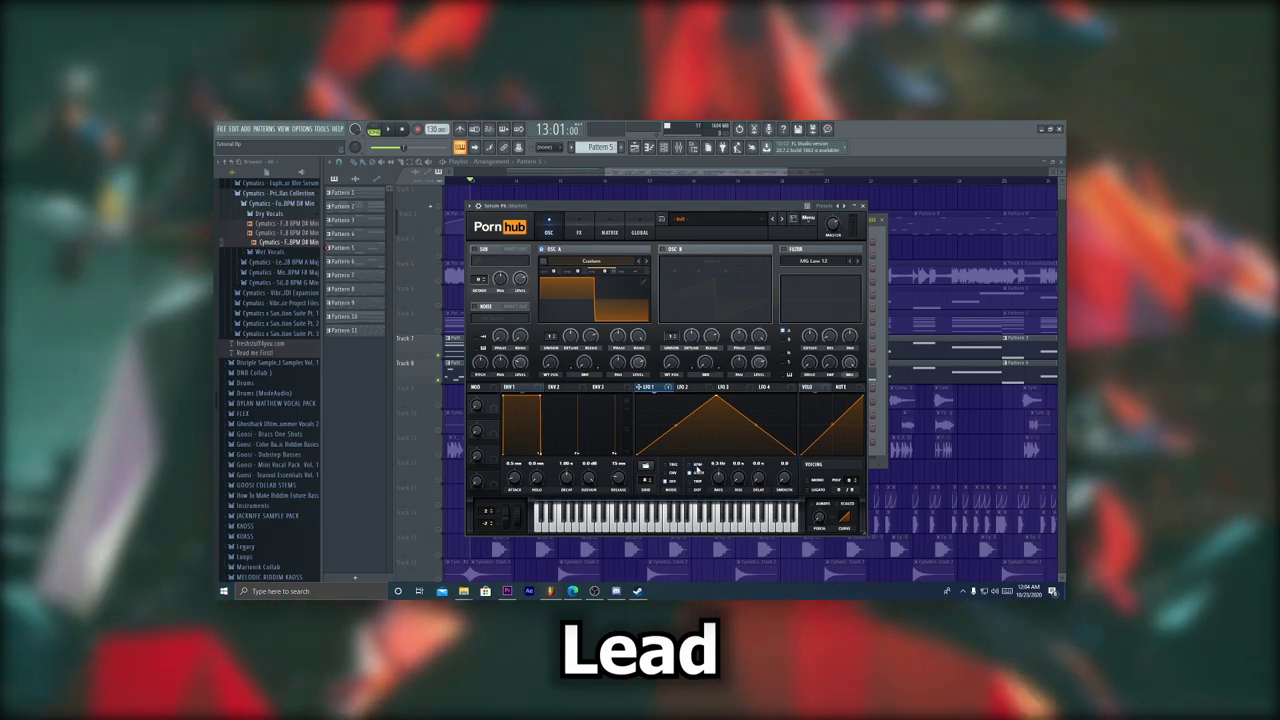
Raise Serum's LFO 1 rate to about 85 Hz and set its modulation of oscillator A's fine pitch to about 40.
drag(737, 464, 737, 440)
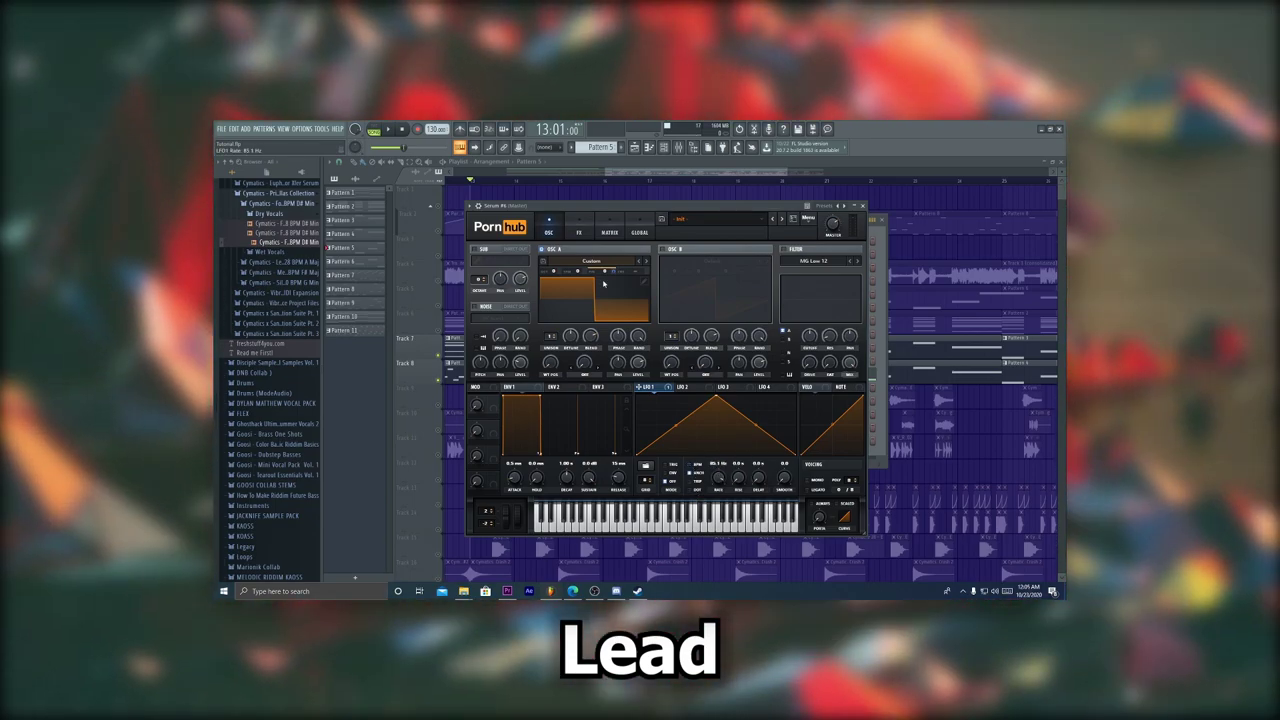
drag(603, 284, 614, 306)
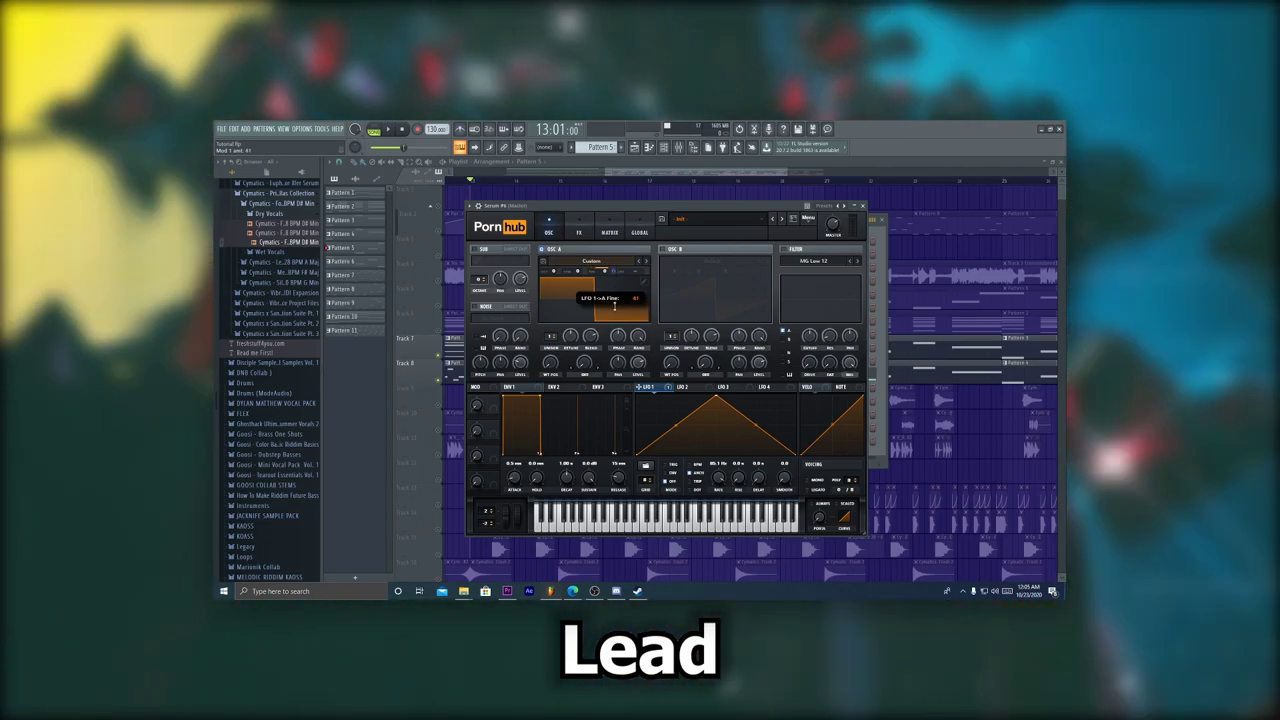
Turn on the compressor in Serum's effects section for the lead and adjust it.
click(578, 232)
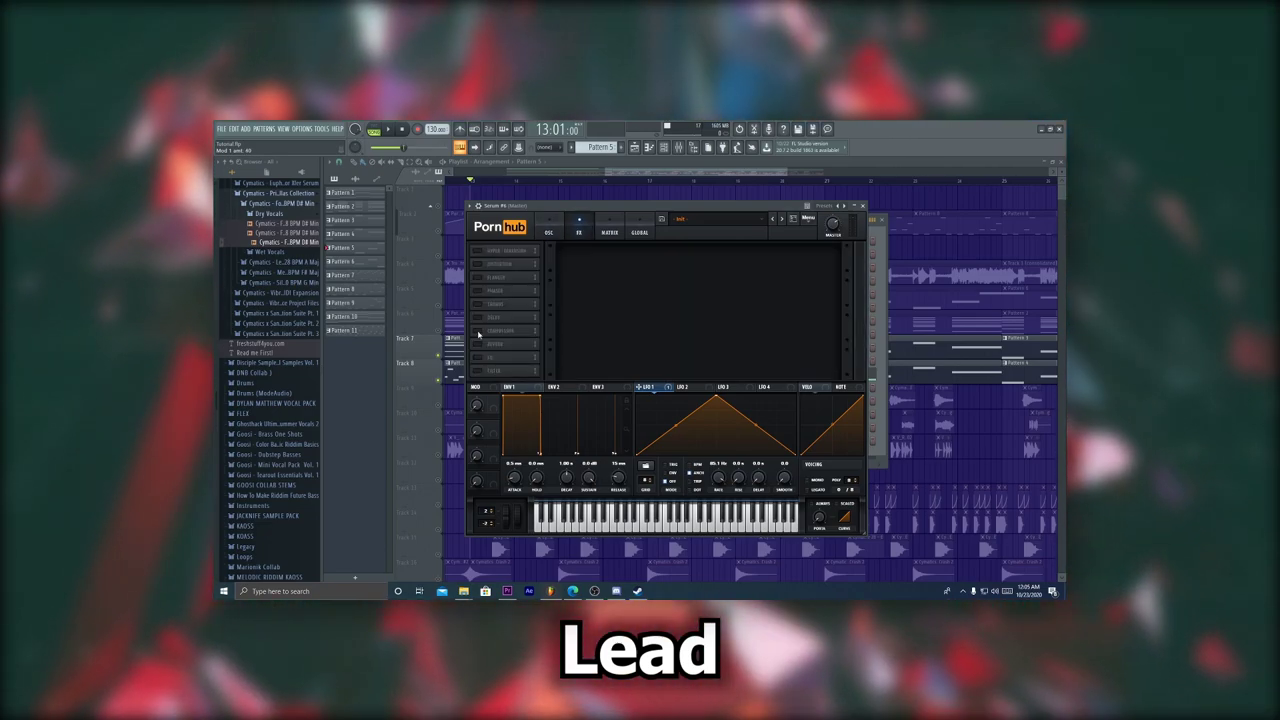
click(478, 331)
click(739, 269)
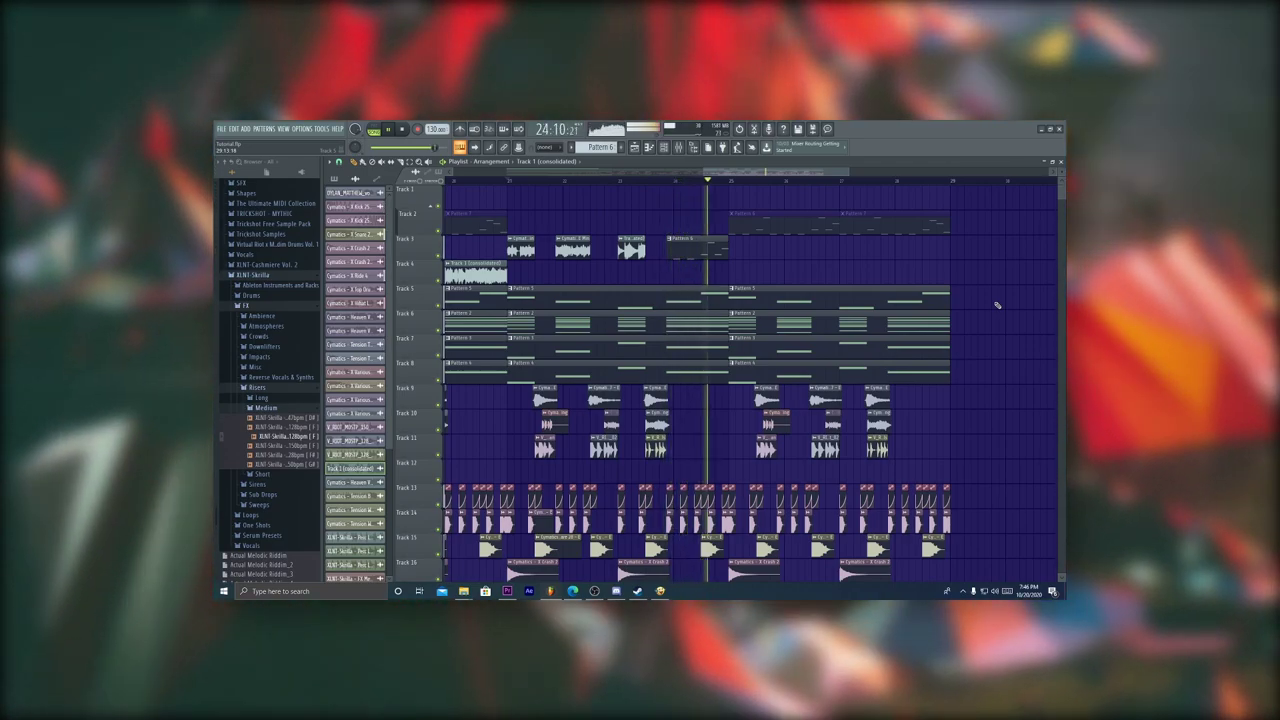
Stop the playlist and load the dry vocal phrase sample into the empty Slicex channel.
key(space)
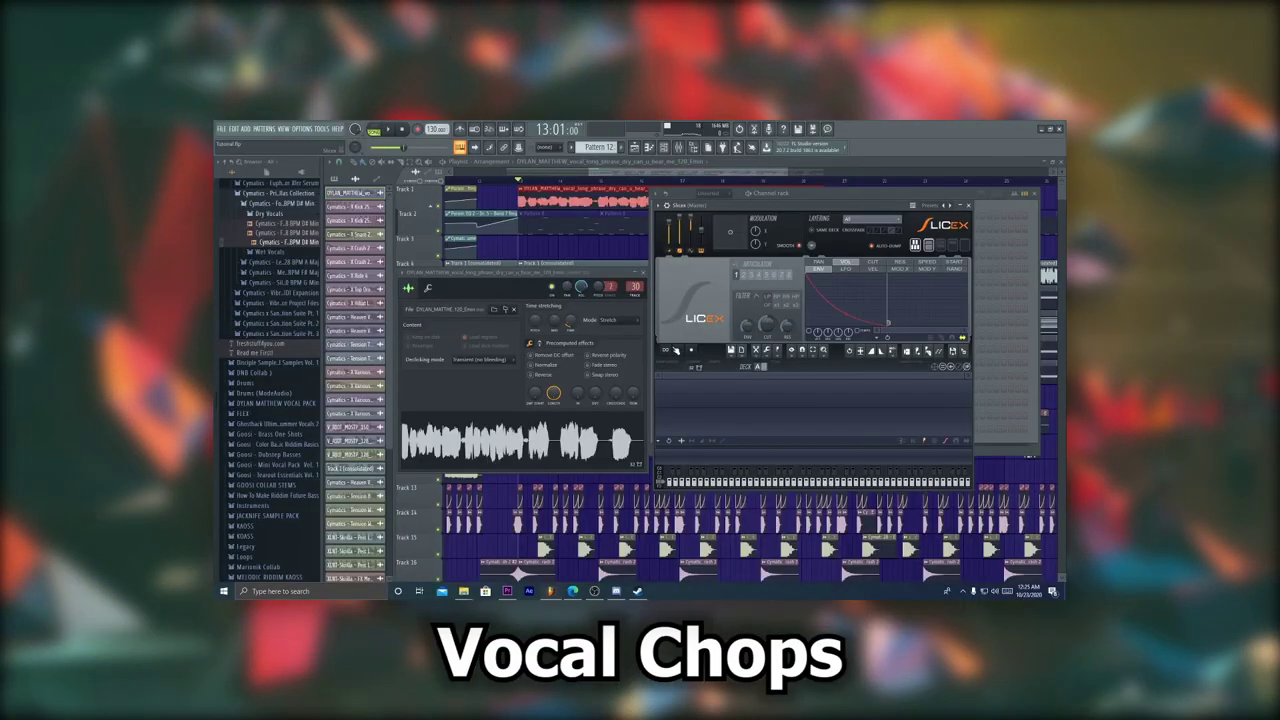
drag(554, 460, 720, 430)
Open the new Slicex channel's piano roll and audition the sliced vocal across its marker keys.
drag(776, 198, 593, 211)
click(599, 447)
drag(351, 349, 348, 221)
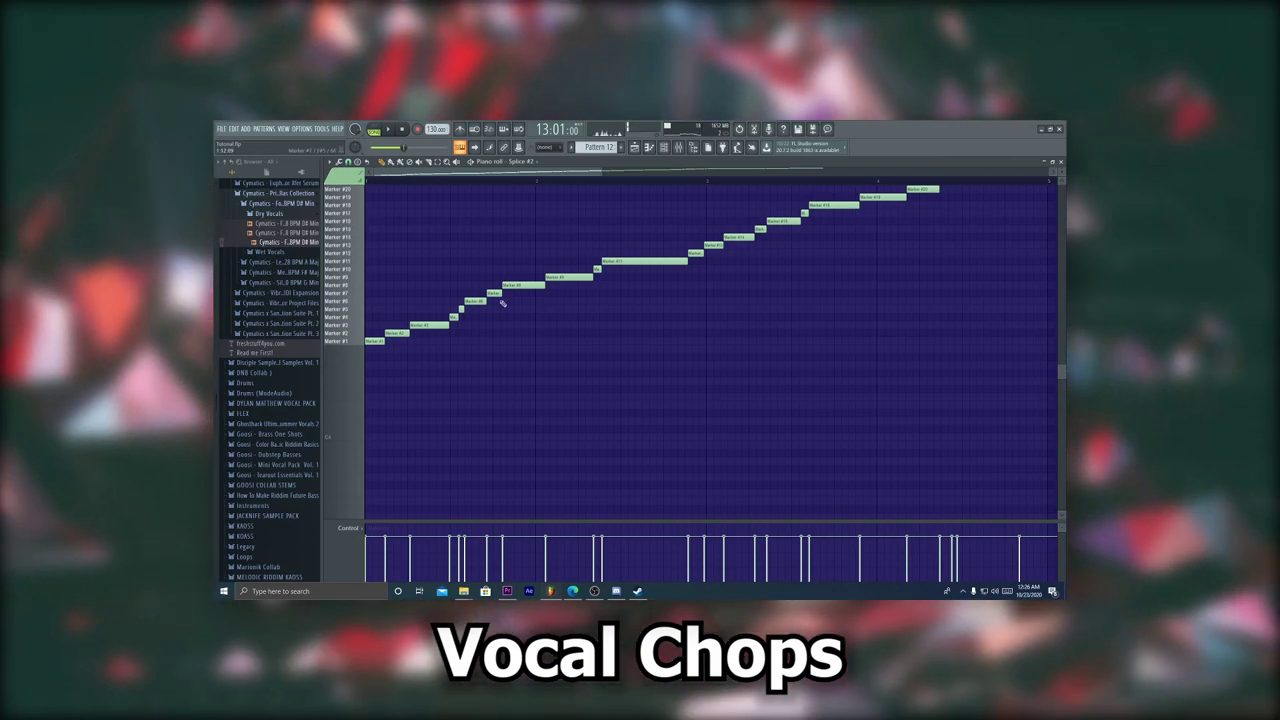
scroll(363, 358, up, 3)
scroll(363, 358, up, 2)
drag(345, 433, 352, 207)
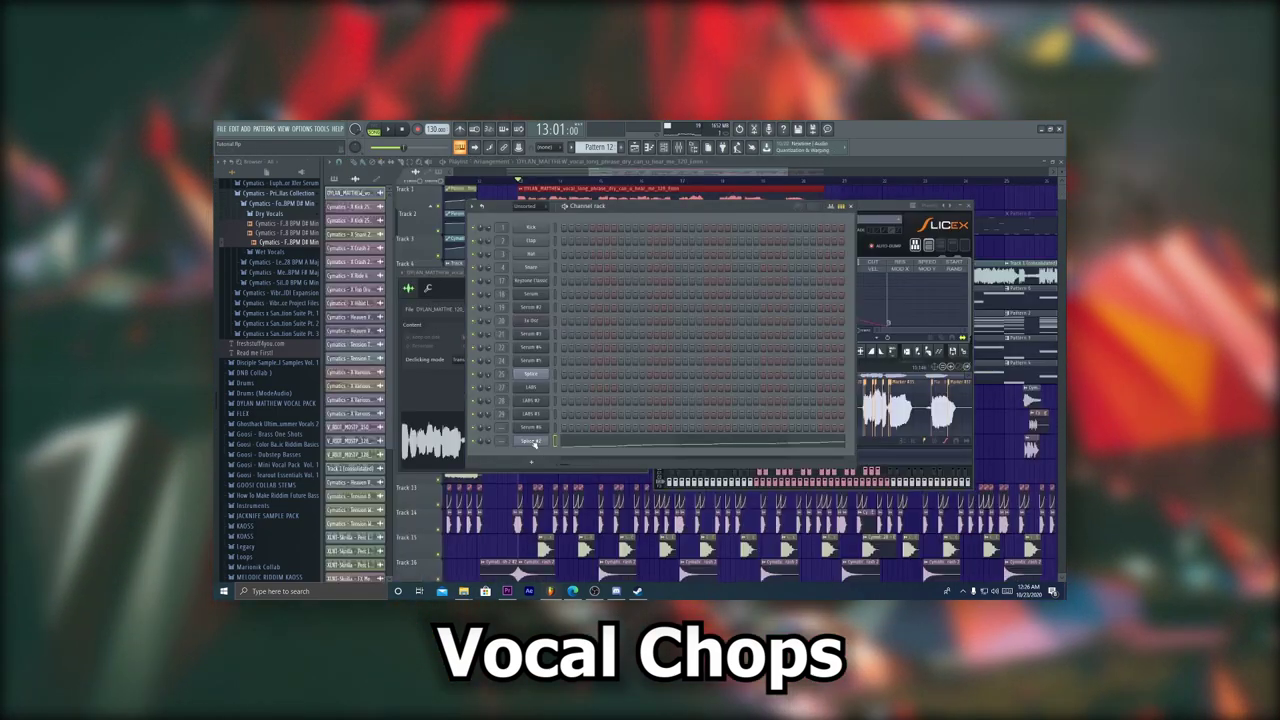
Reopen the new Slicex channel's window and audition a slice near the middle of the vocal waveform.
click(531, 441)
click(531, 441)
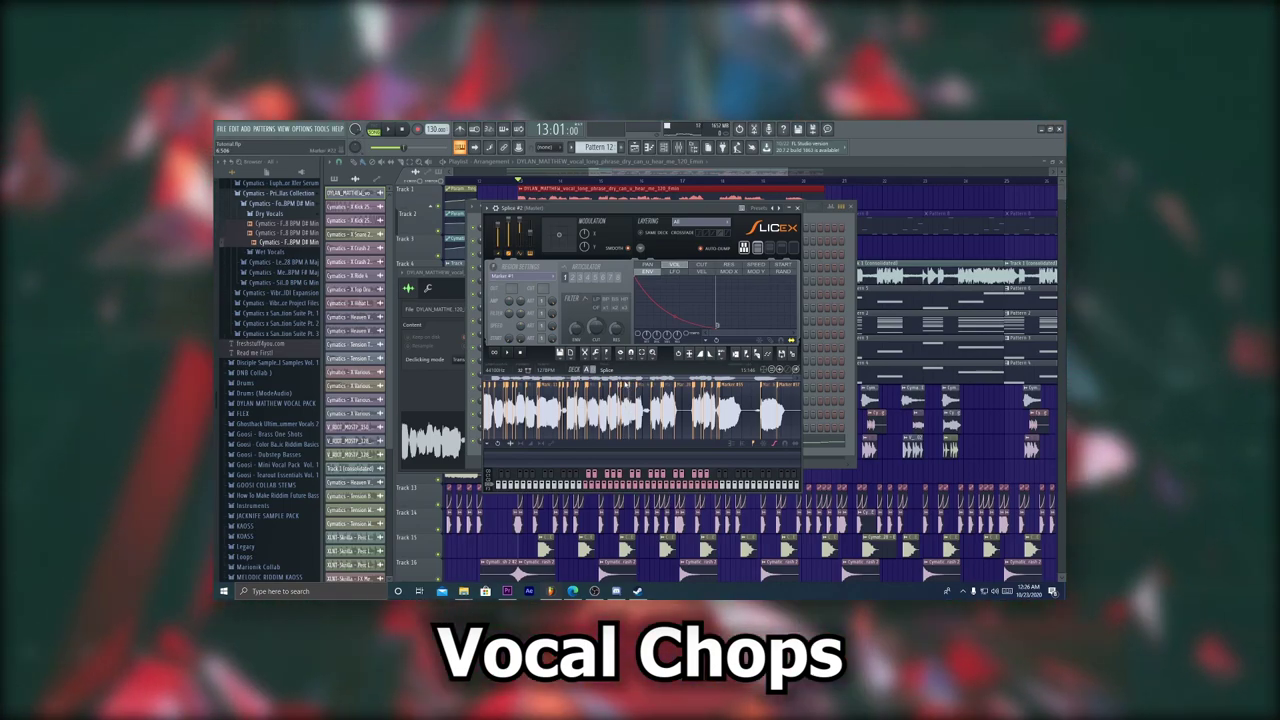
click(626, 395)
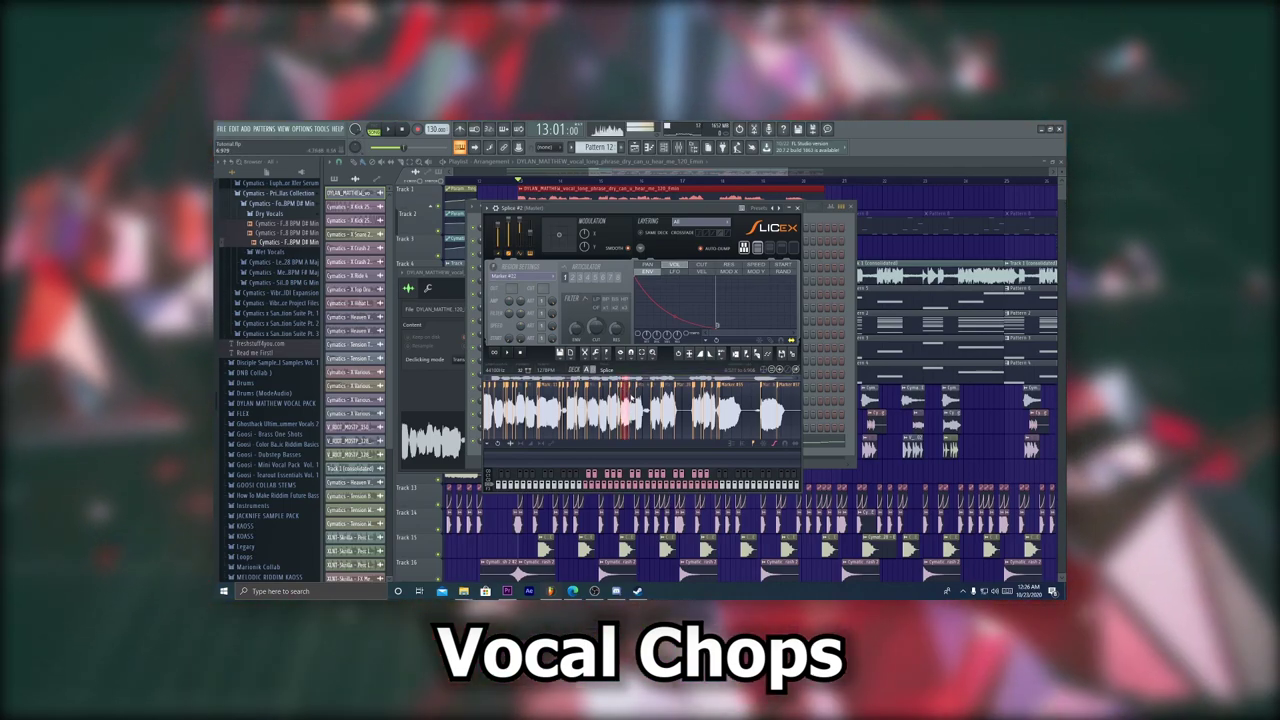